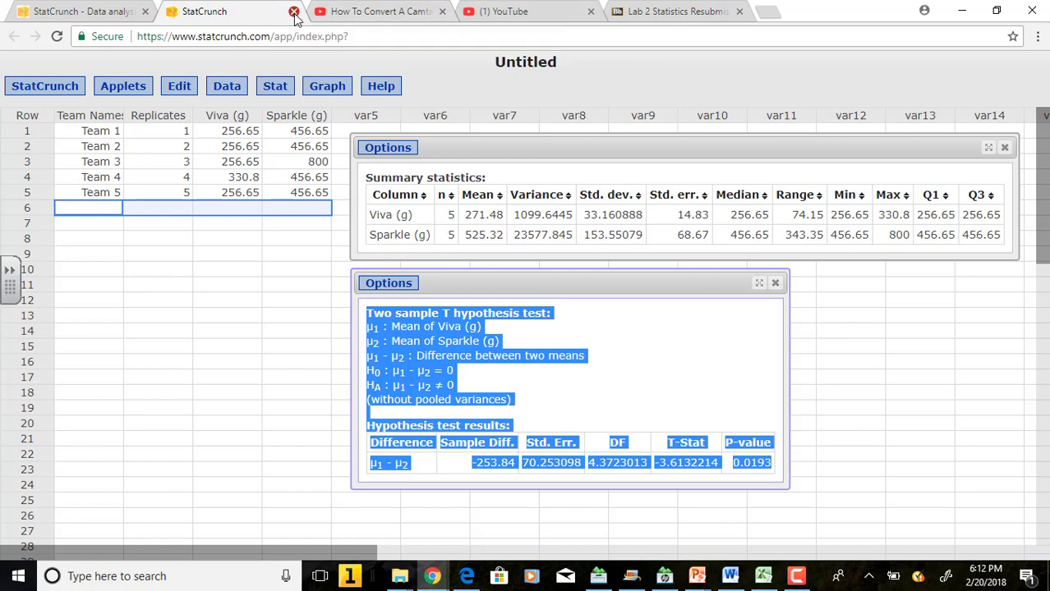
- Close the old StatCrunch data table and open a new blank one
left_click(294, 11)
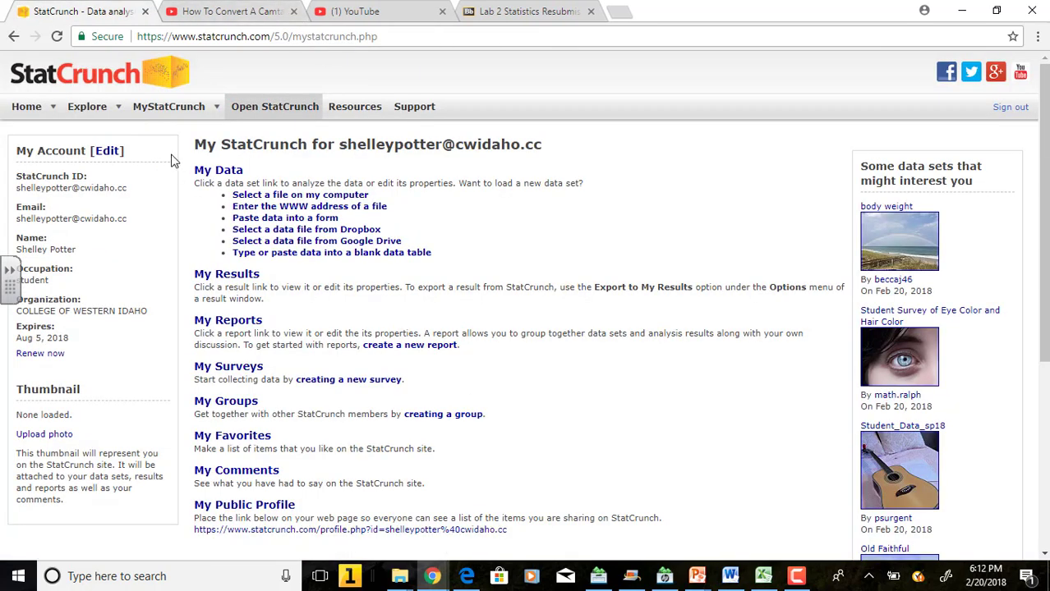
left_click(268, 112)
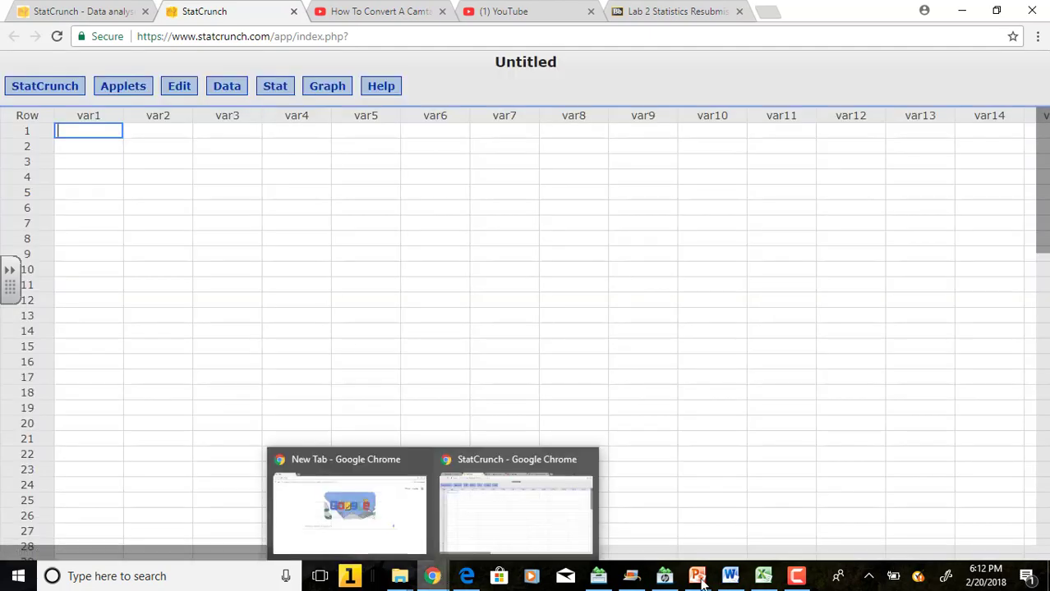
- Switch to Excel, save the workbook to the Desktop as paper towel data 2.xlsx, replacing the existing file, and close it
left_click(764, 577)
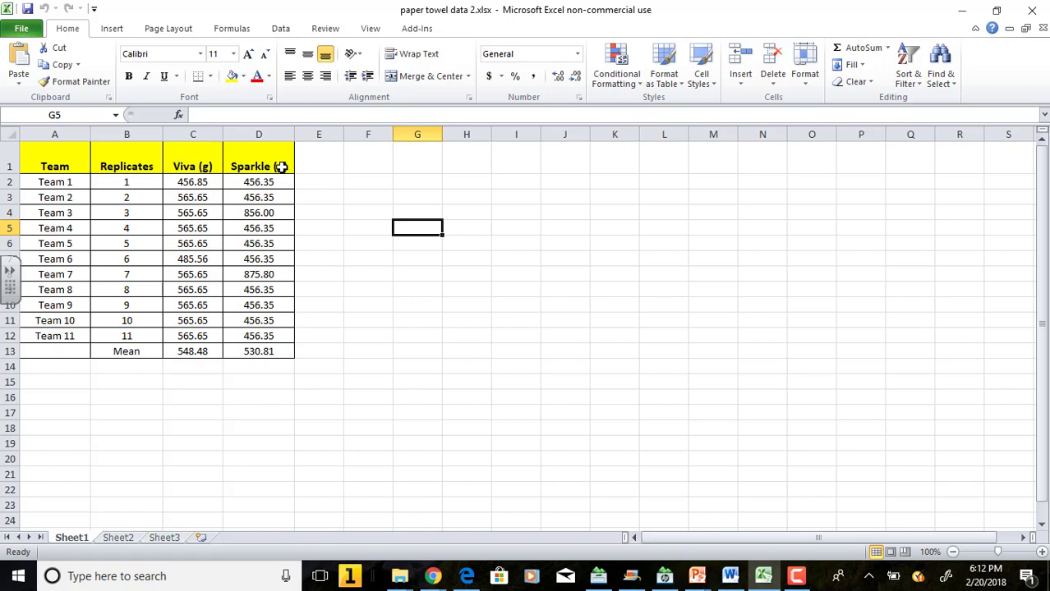
left_click(31, 31)
left_click(46, 74)
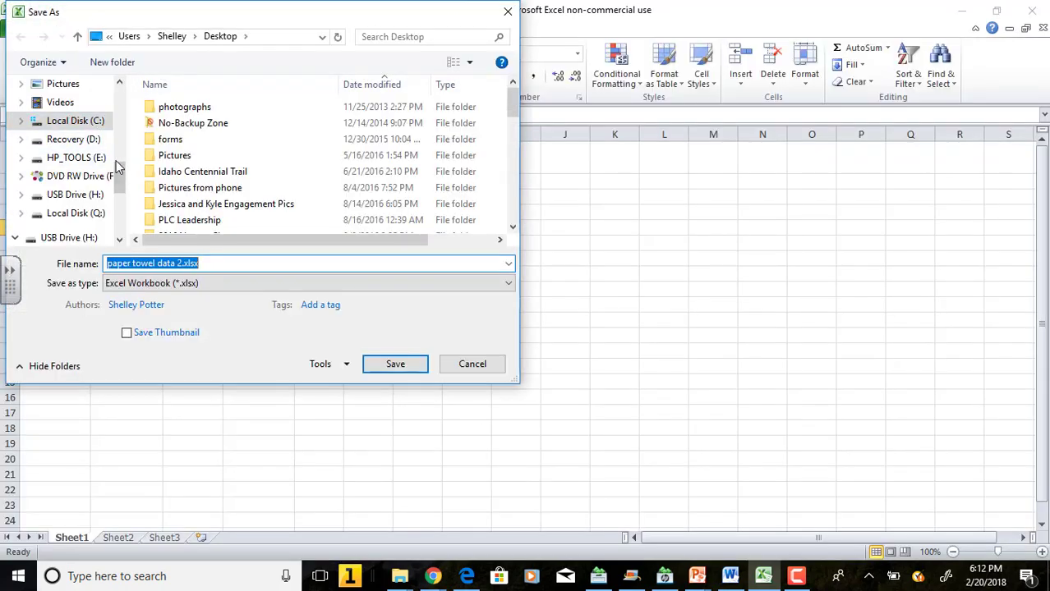
scroll(99, 113, "up", 5)
scroll(99, 113, "up", 3)
left_click(69, 132)
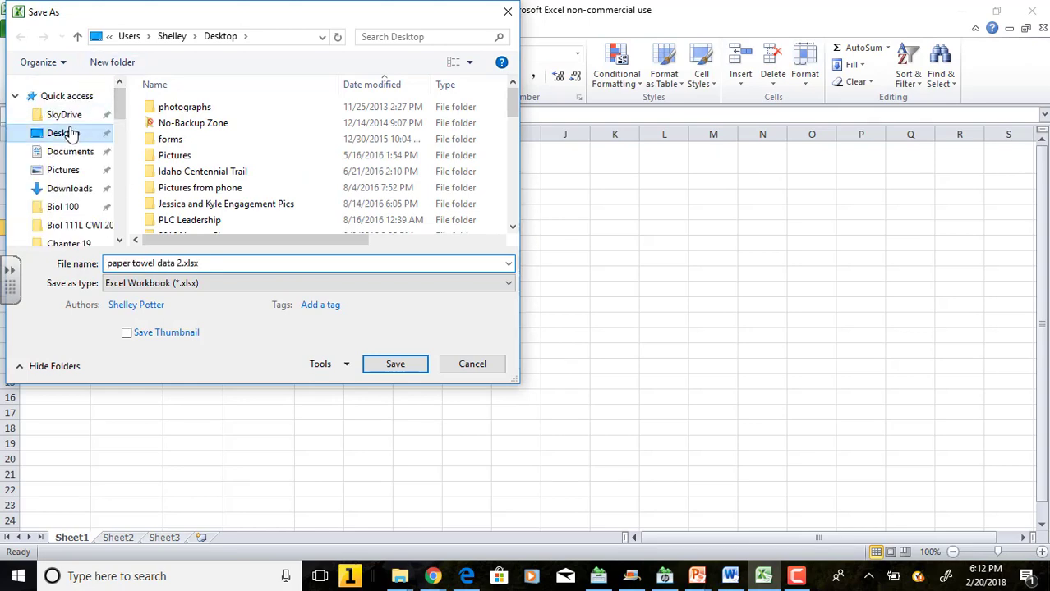
left_click(382, 364)
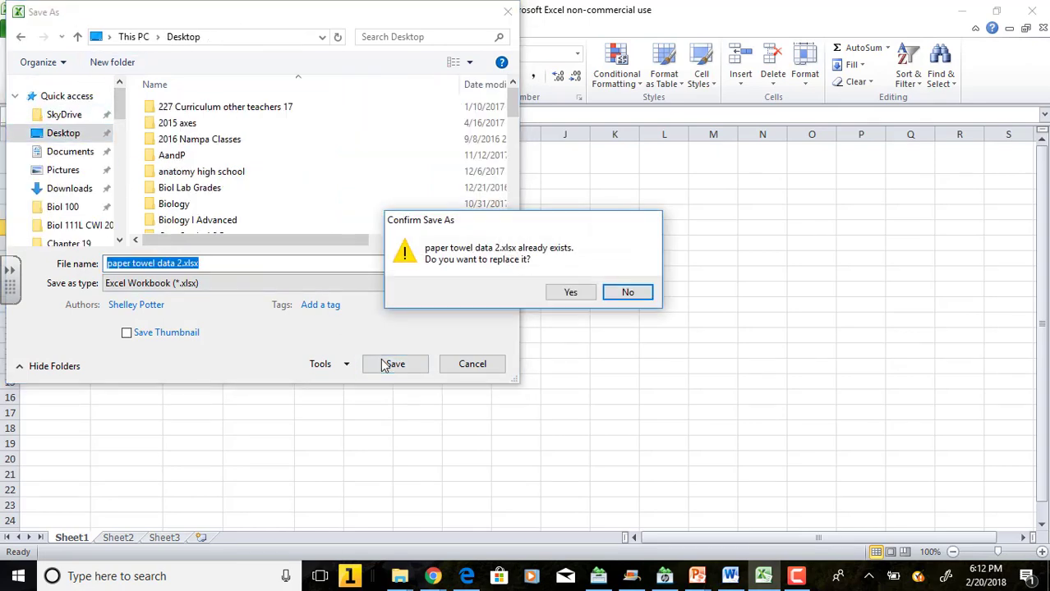
left_click(583, 297)
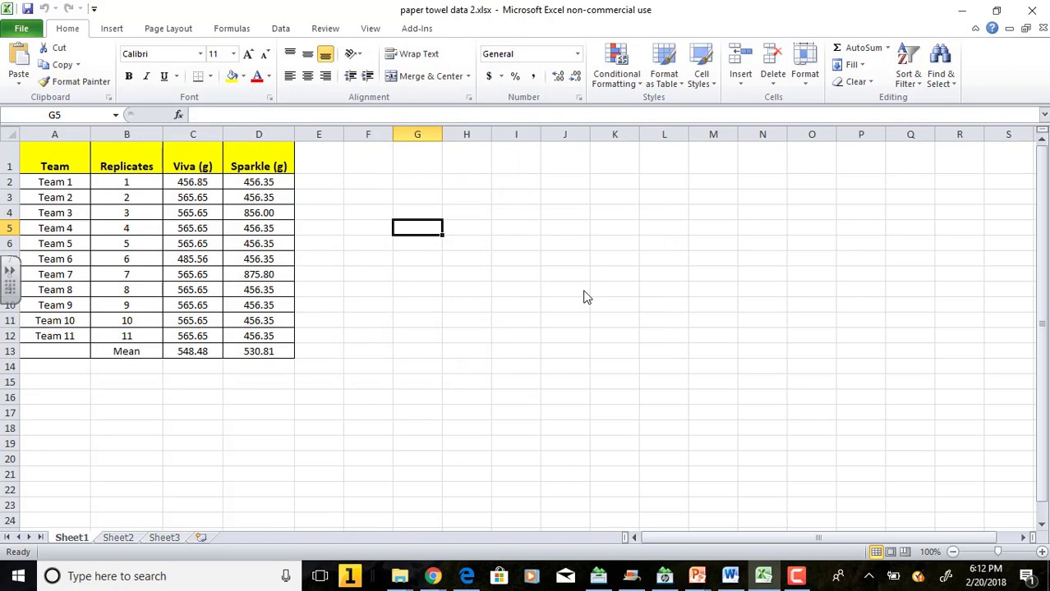
left_click(1031, 10)
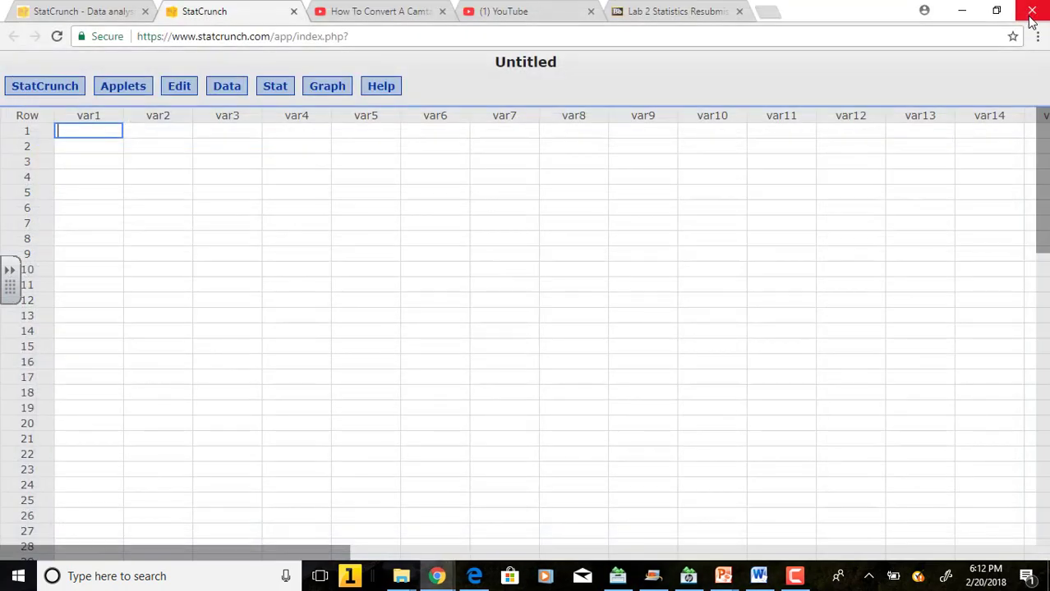
- Load paper towel data 2.xlsx from the desktop into the blank StatCrunch table, using the first line as column names
left_click(997, 10)
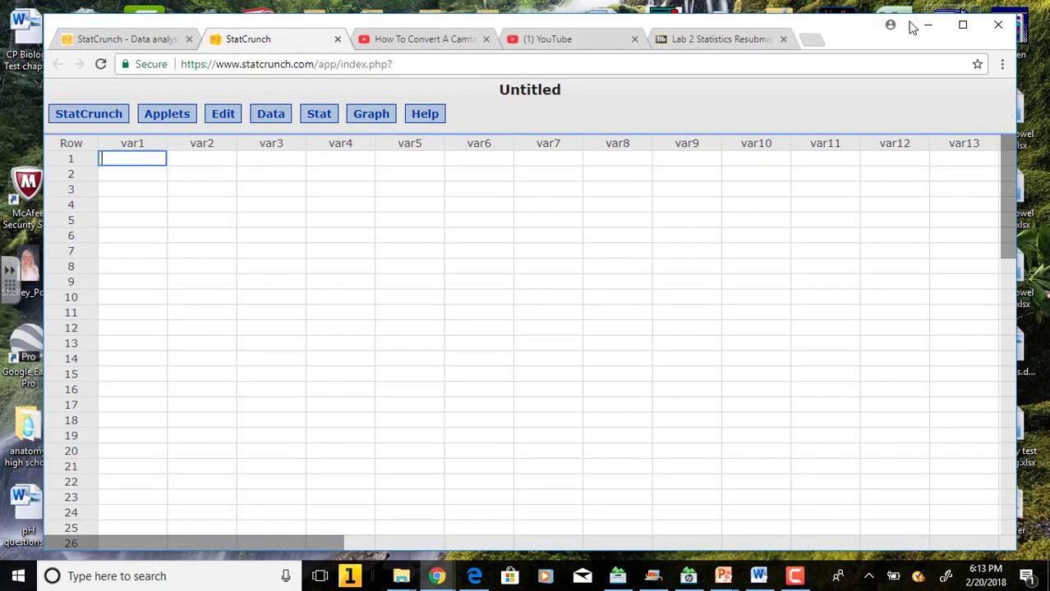
left_click_drag(842, 31, 779, 25)
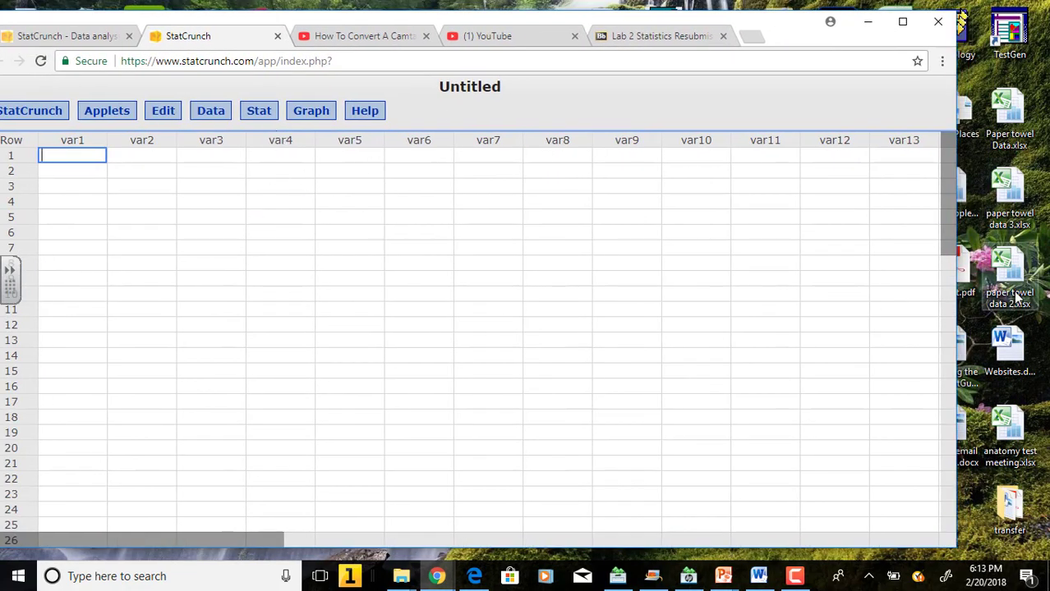
left_click_drag(1009, 267, 213, 244)
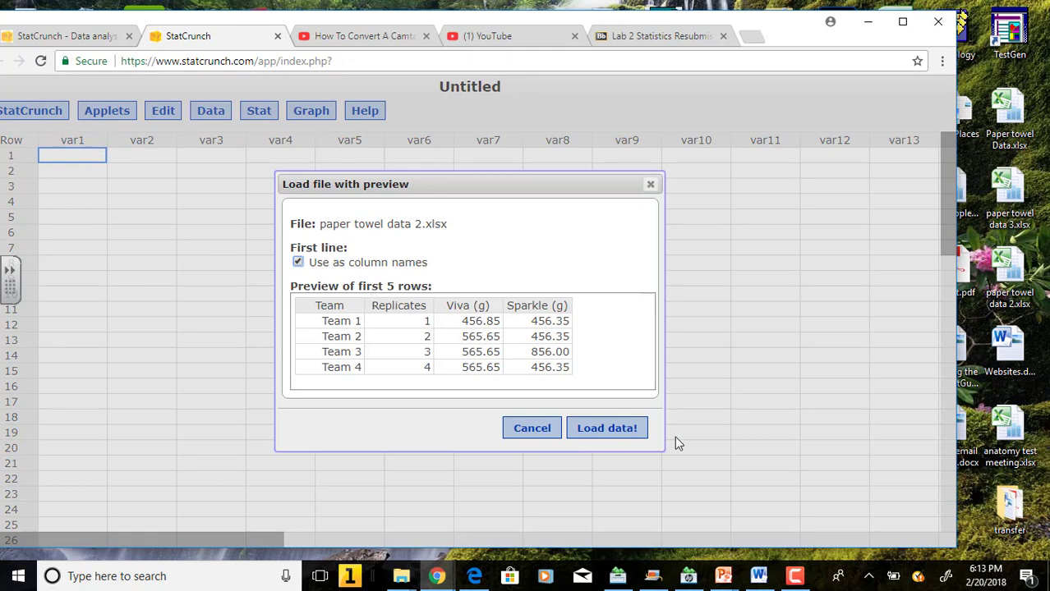
left_click(612, 428)
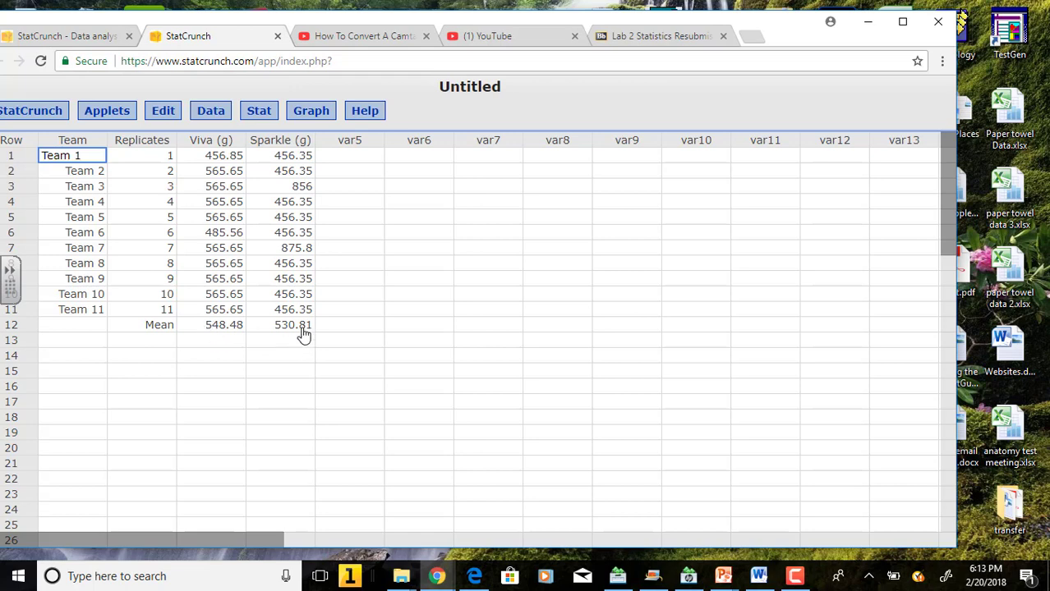
- Clear the Mean row (row 12) from the Team through Sparkle (g) columns
left_click(73, 326)
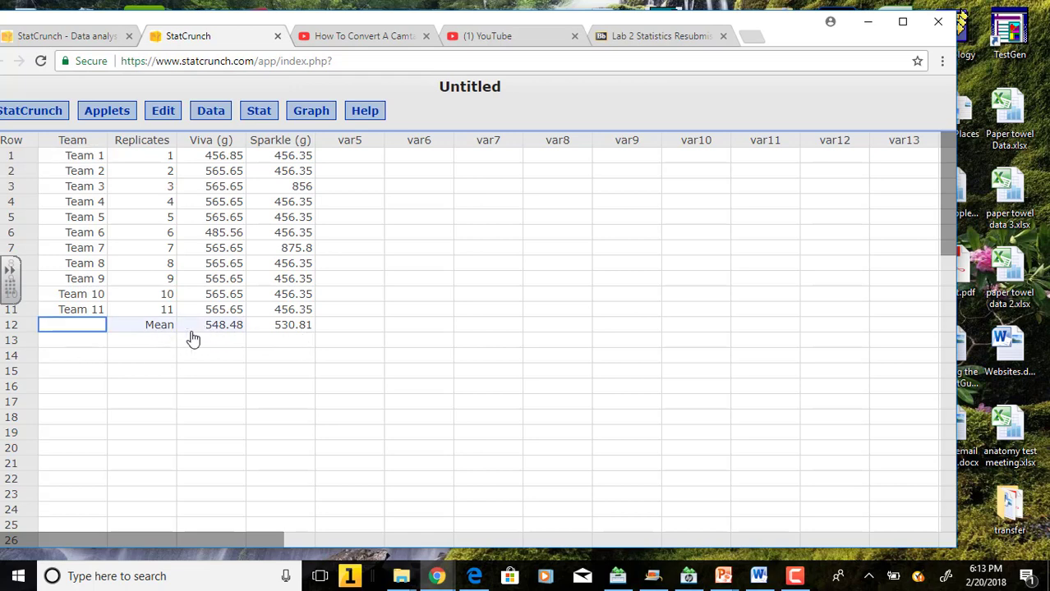
left_click(283, 330, "shift")
key("Delete")
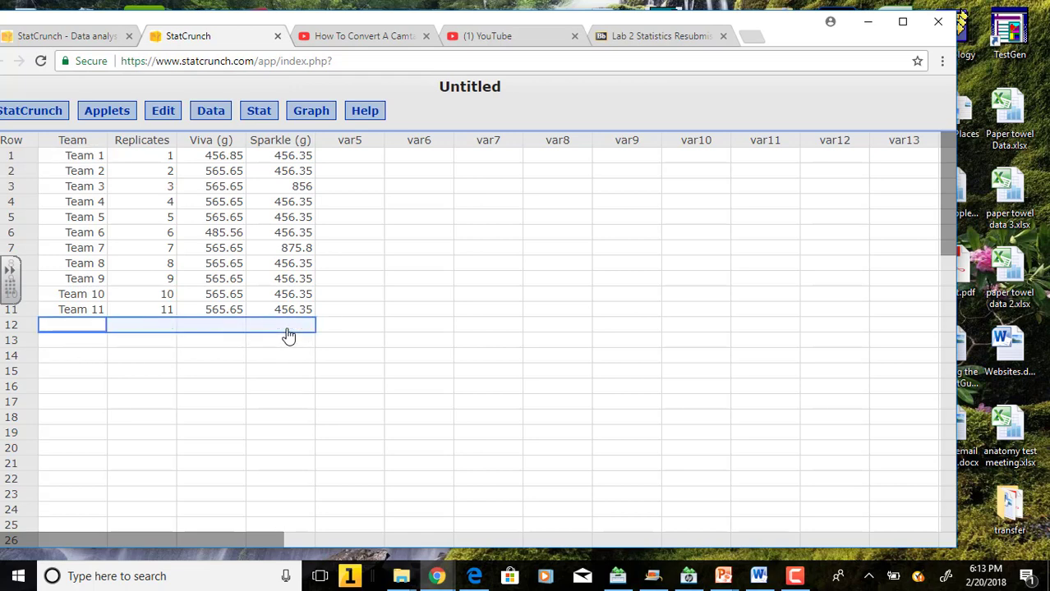
left_click(349, 307)
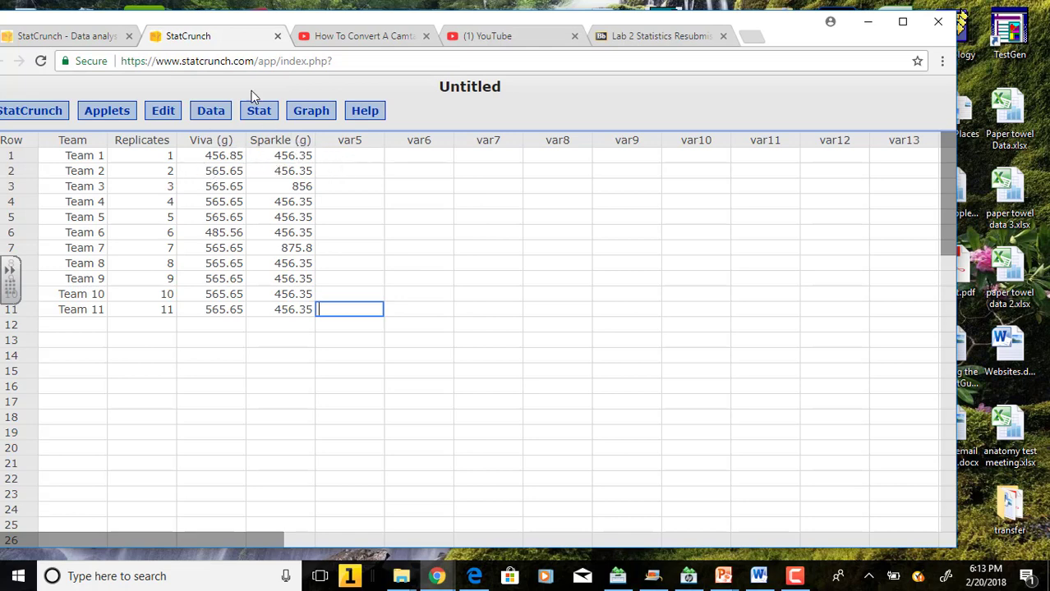
- Compute column summary statistics for Viva (g) and Sparkle (g)
left_click(259, 111)
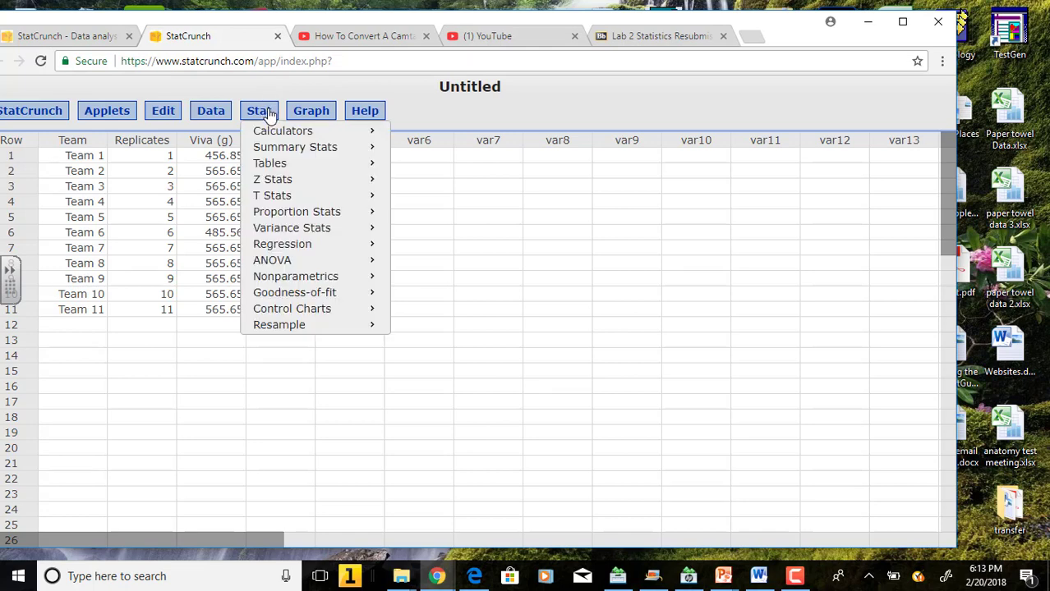
mouse_move(281, 152)
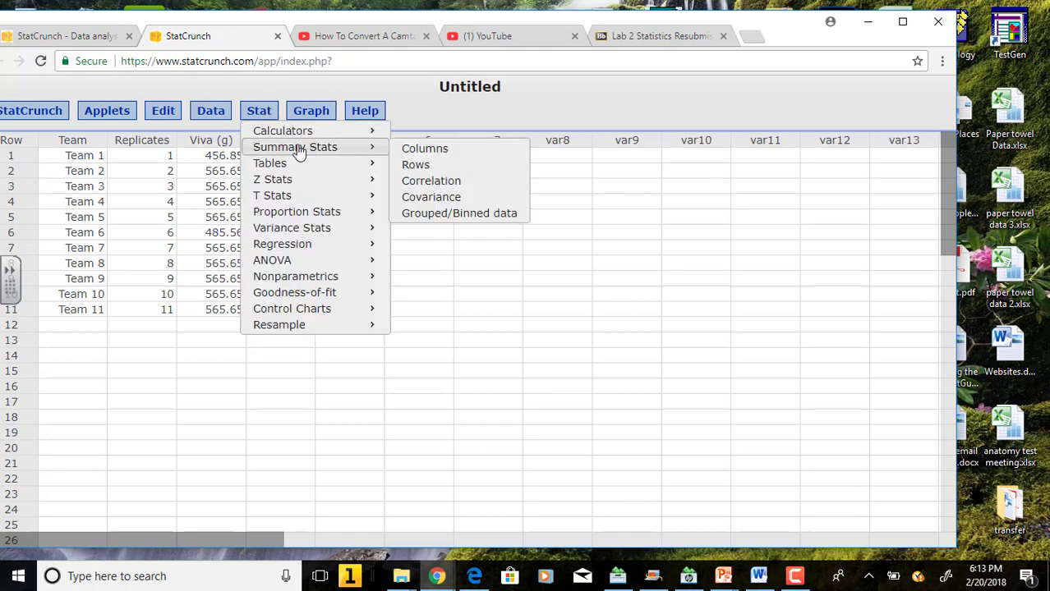
left_click(427, 151)
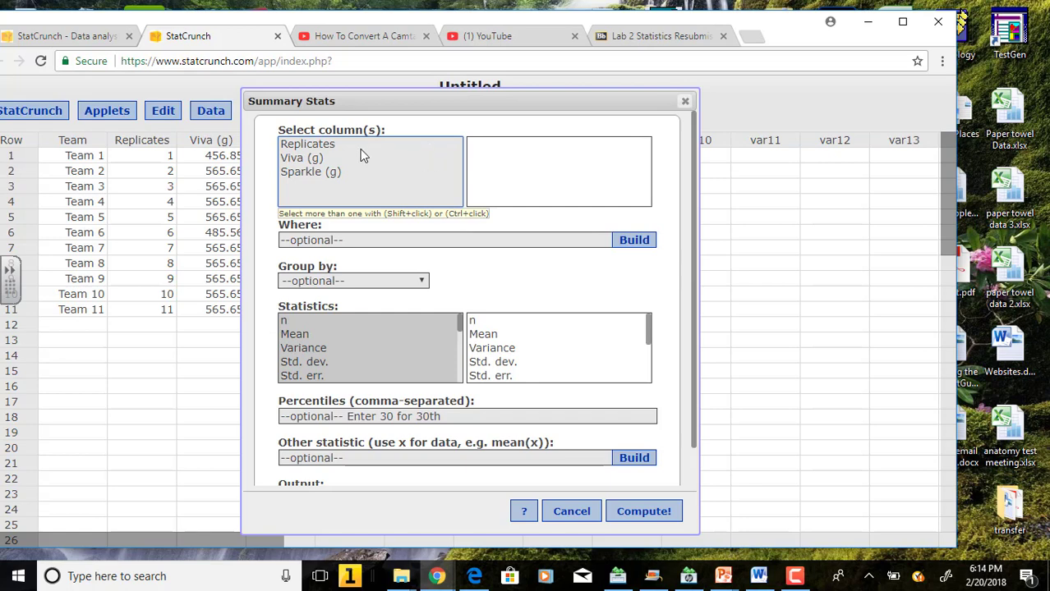
left_click(300, 160)
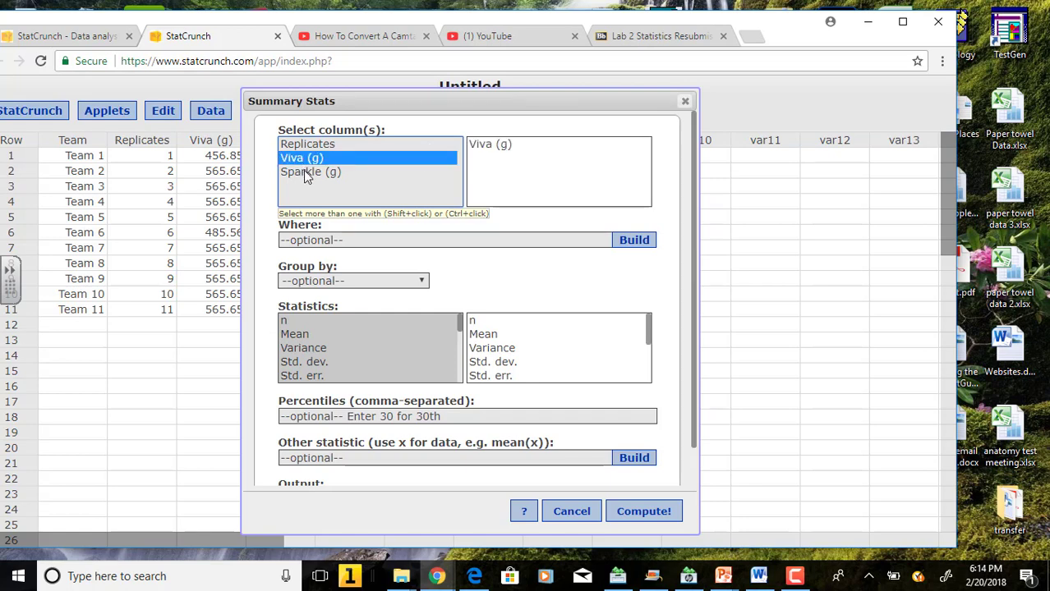
left_click(306, 172, "ctrl")
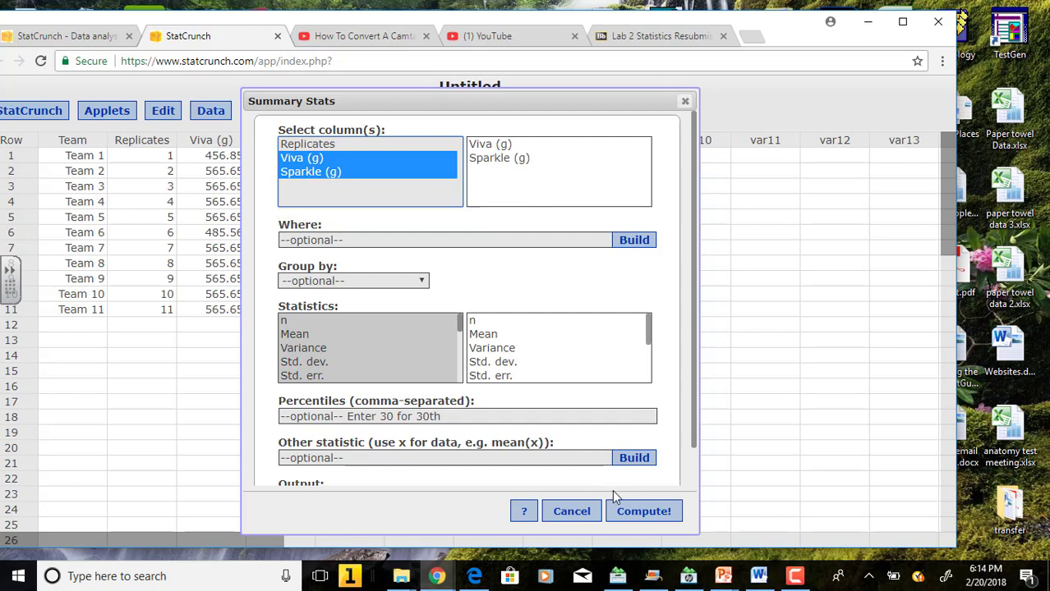
left_click(641, 512)
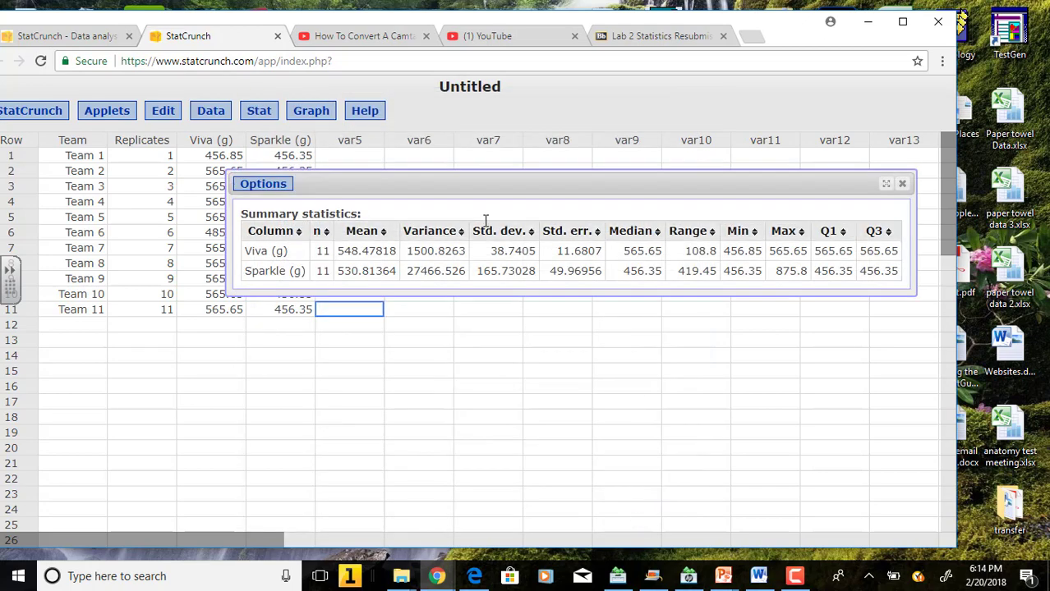
- Maximize the browser window and move the summary statistics result beside the data columns so it no longer covers them
left_click_drag(497, 185, 582, 188)
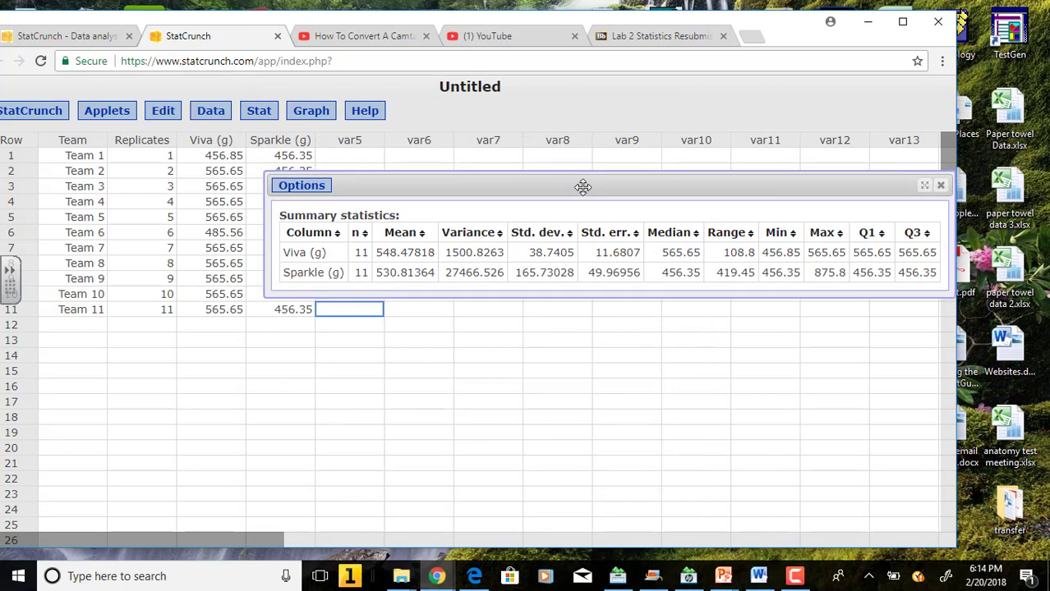
left_click(901, 25)
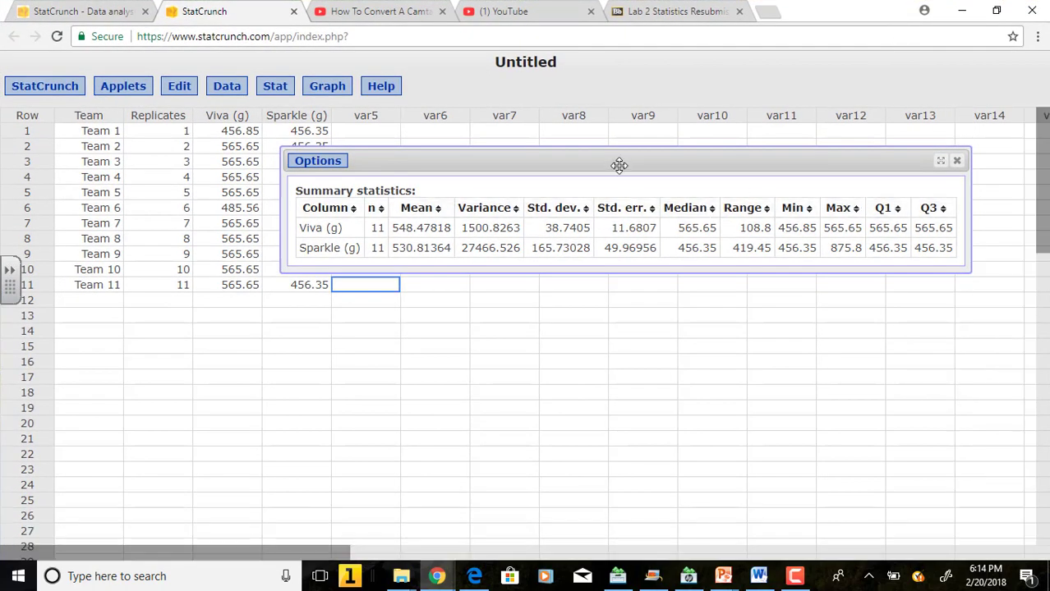
left_click_drag(619, 164, 680, 159)
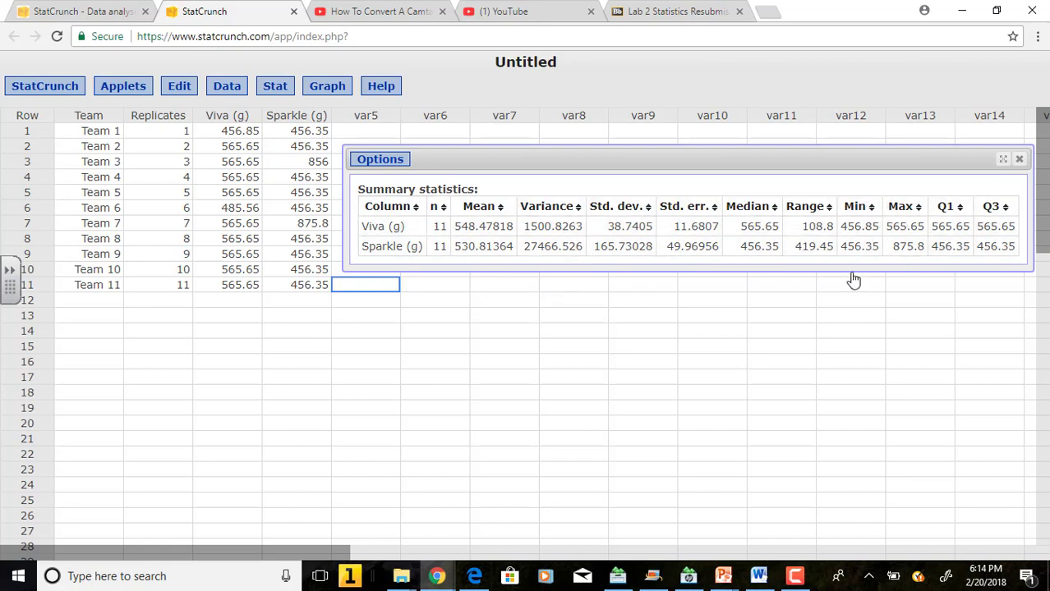
left_click(534, 291)
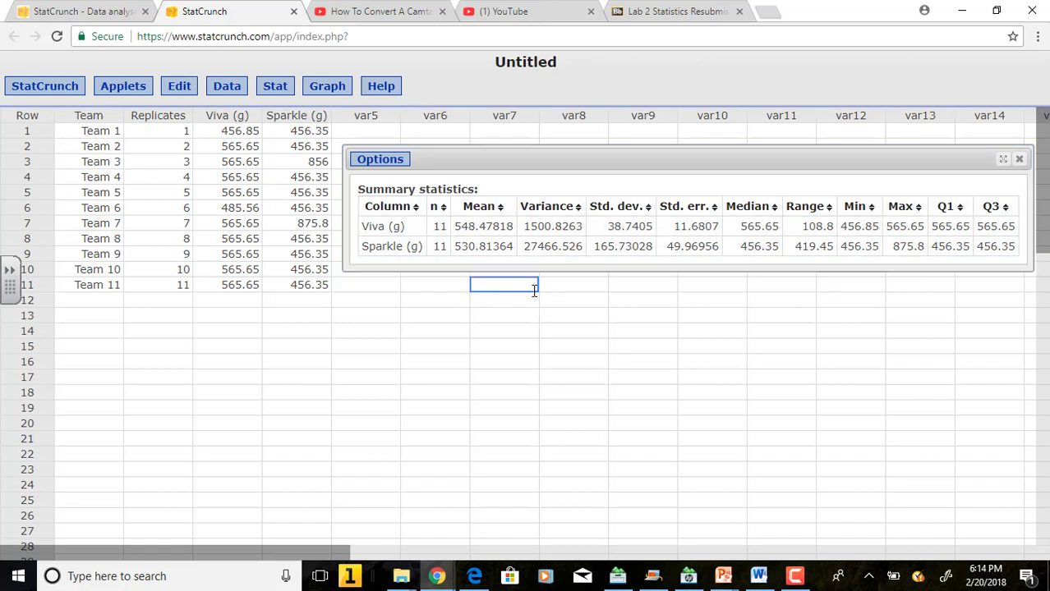
- Run a two-sample T hypothesis test with data, Viva (g) as sample 1 and Sparkle (g) as sample 2, and place the result below the summary statistics
left_click(288, 92)
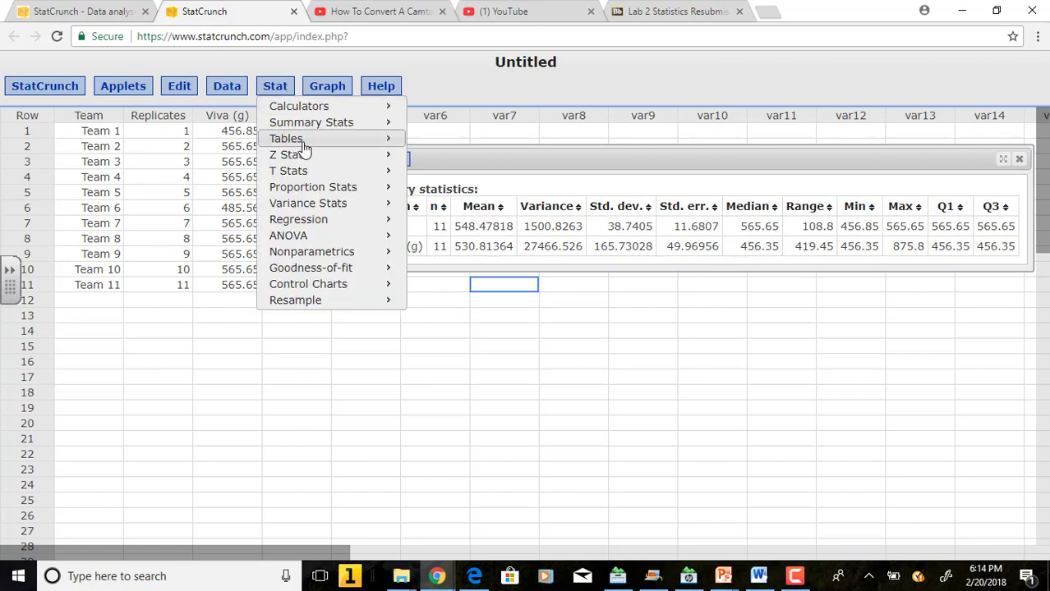
mouse_move(311, 175)
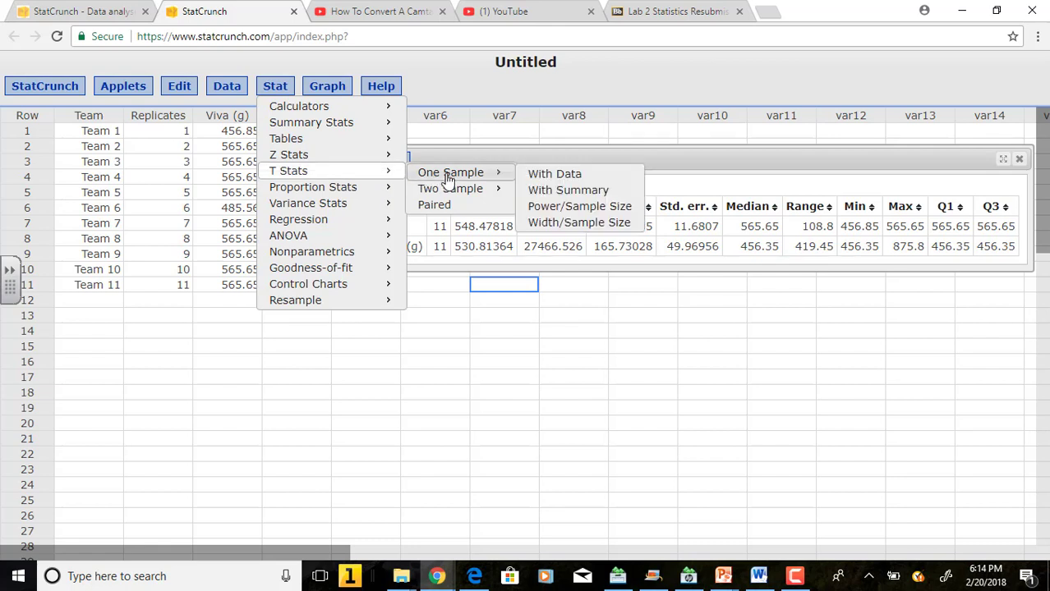
mouse_move(448, 189)
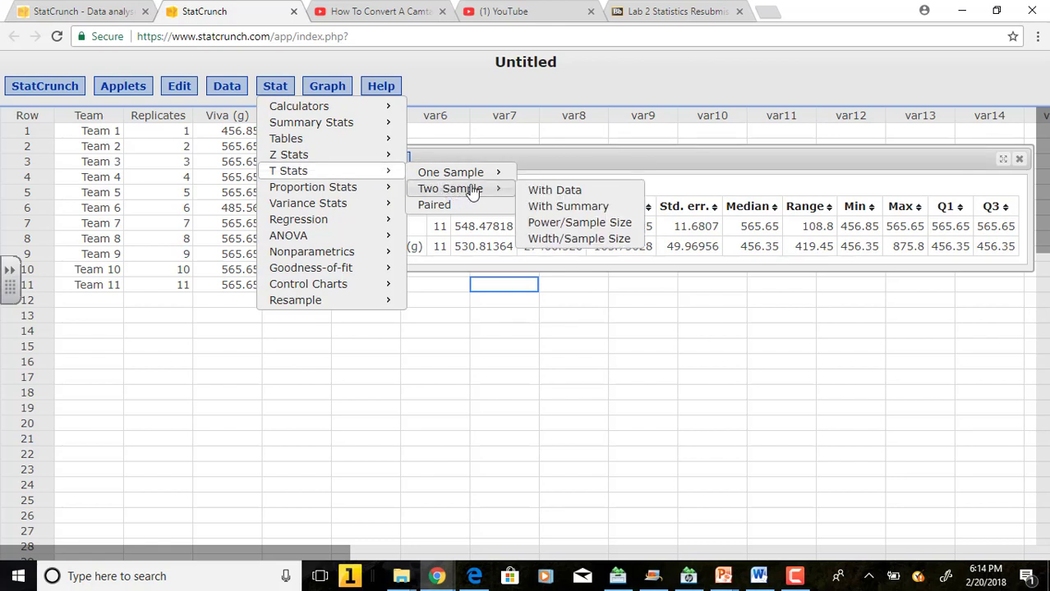
left_click(540, 192)
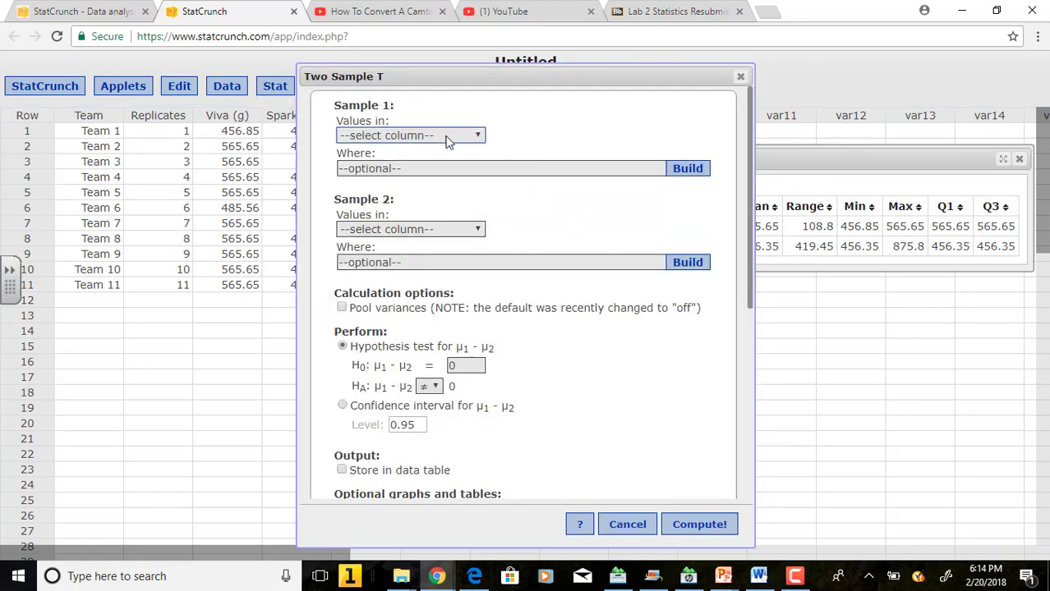
left_click(476, 136)
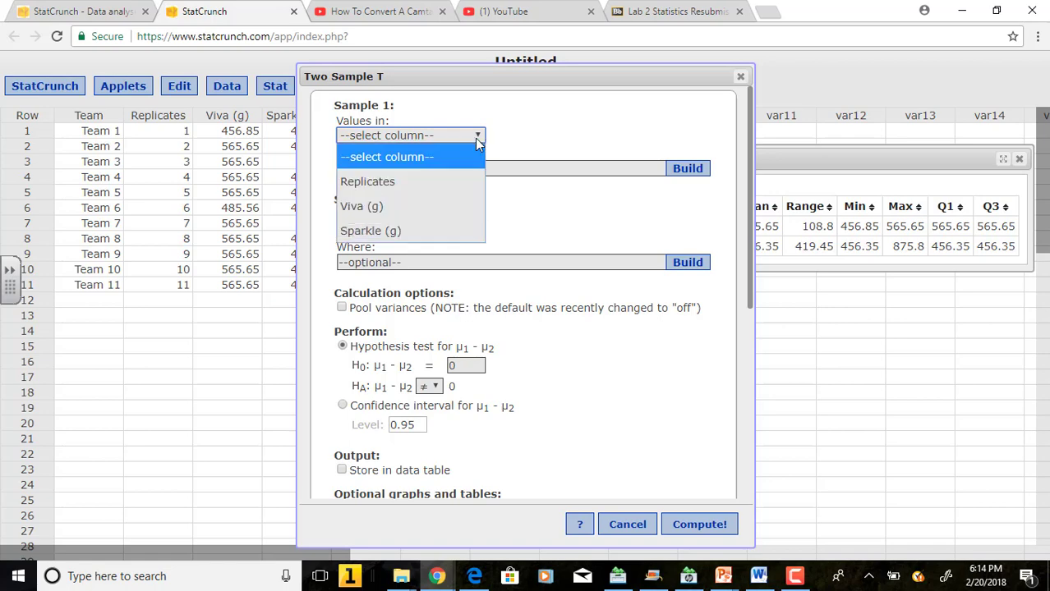
left_click(425, 211)
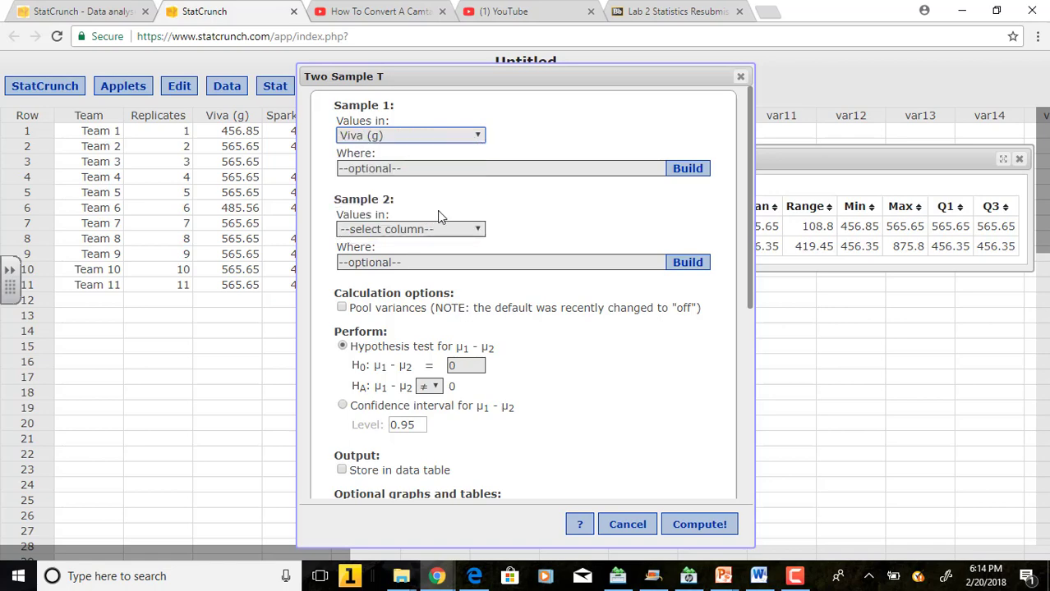
left_click(474, 234)
left_click(437, 321)
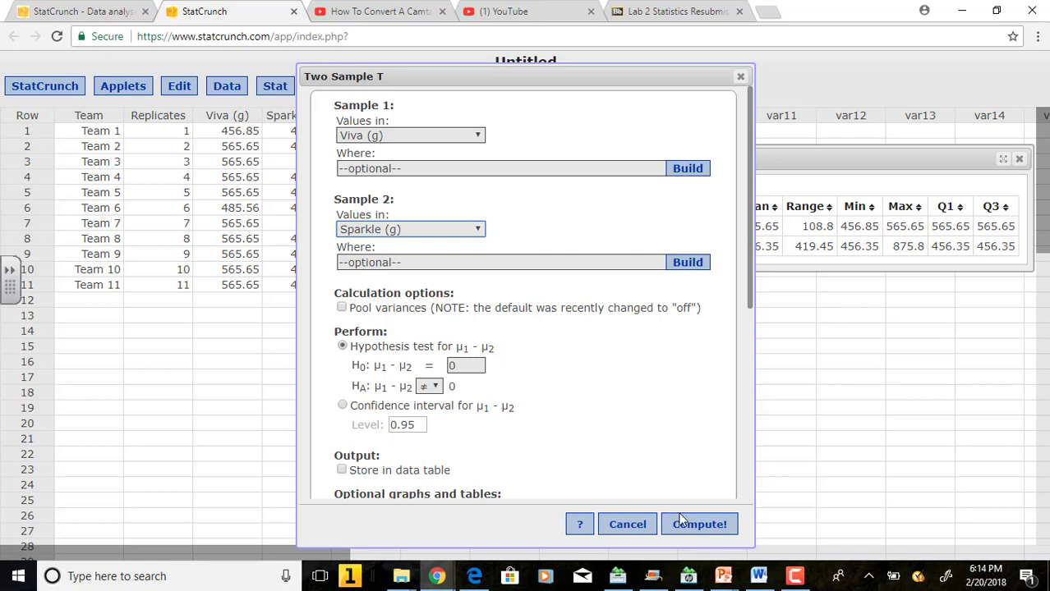
left_click(697, 526)
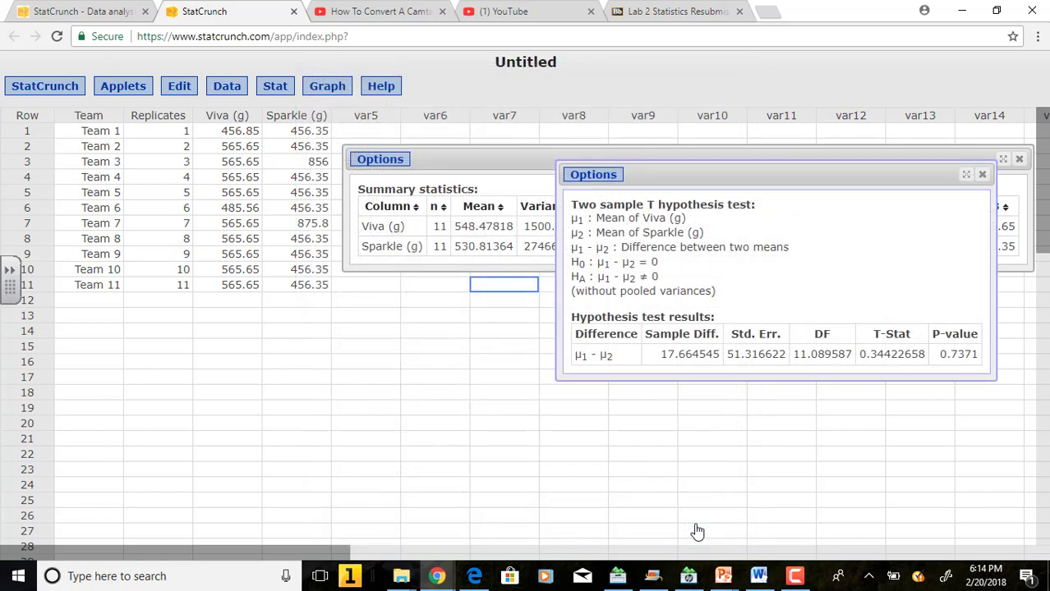
left_click_drag(784, 178, 606, 310)
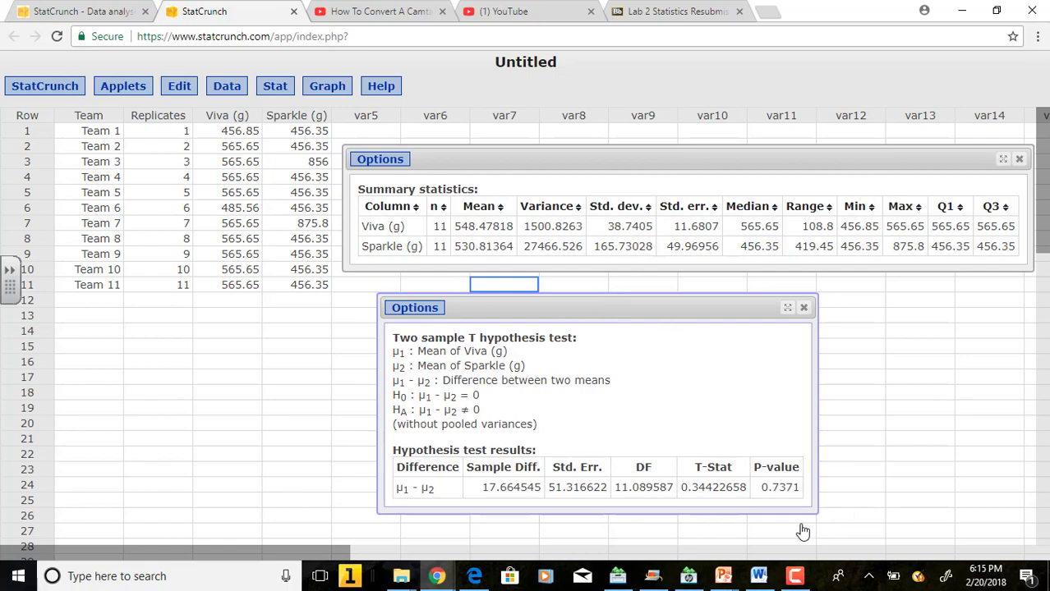
- Switch to the Word assignment document and delete the old summary statistics and hypothesis test results under item 5
left_click(761, 577)
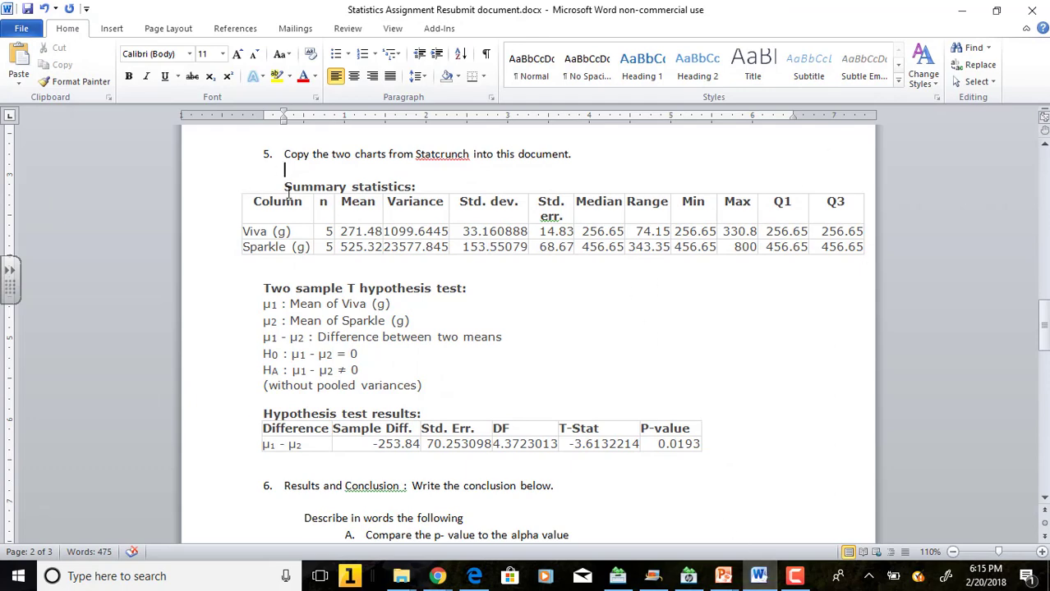
left_click_drag(286, 189, 363, 447)
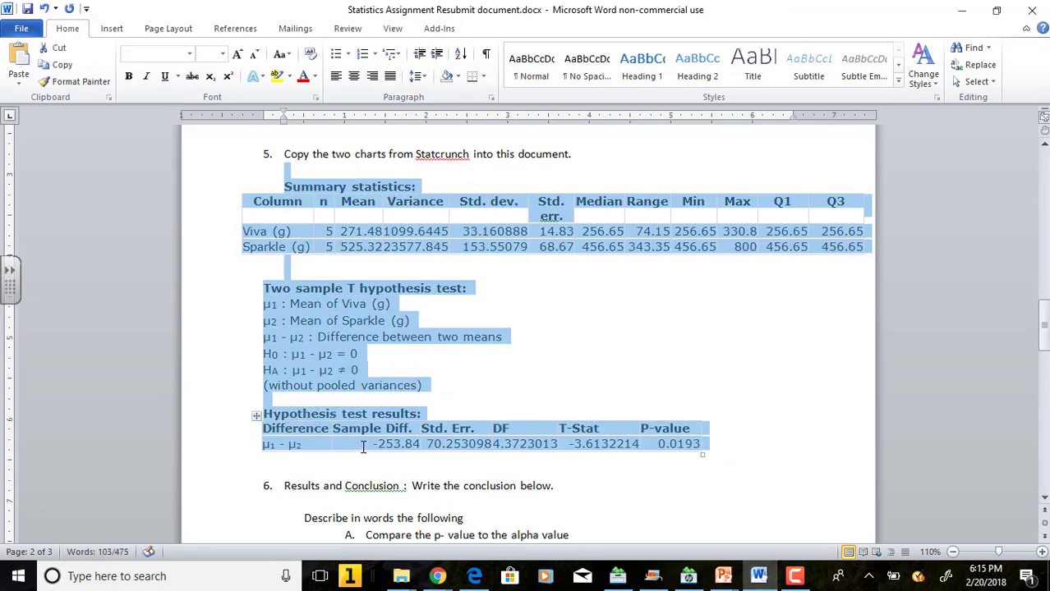
key("Delete")
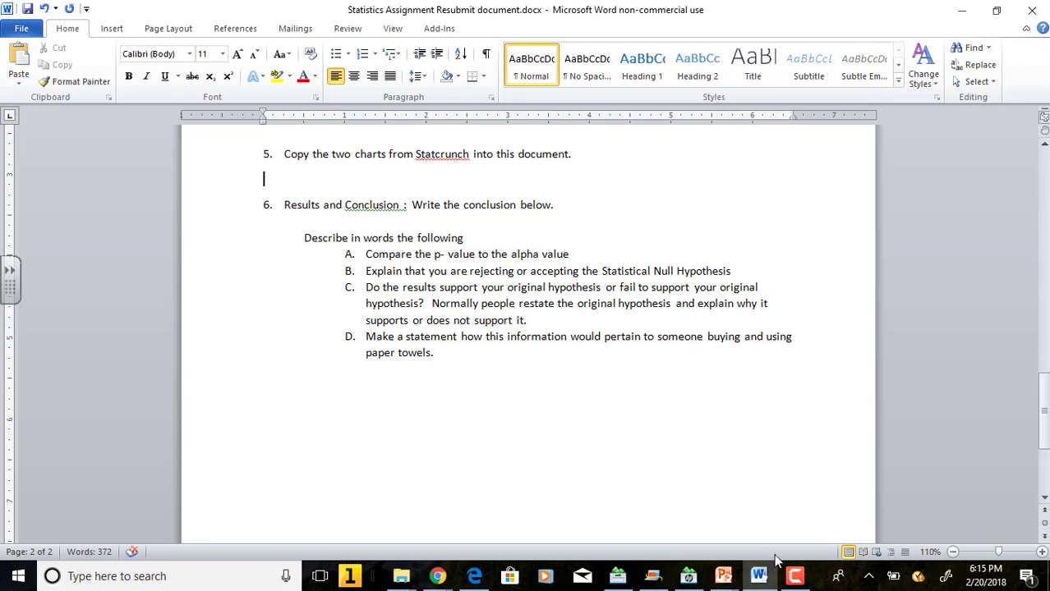
- Switch to StatCrunch, view the output-copying instructions, and copy the whole summary statistics result
mouse_move(441, 579)
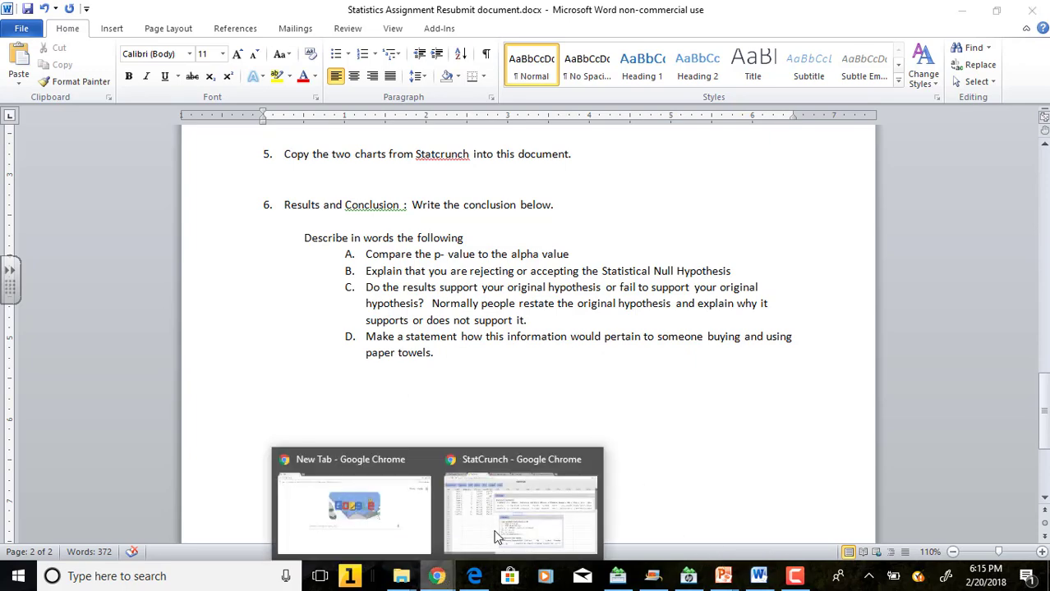
left_click(533, 527)
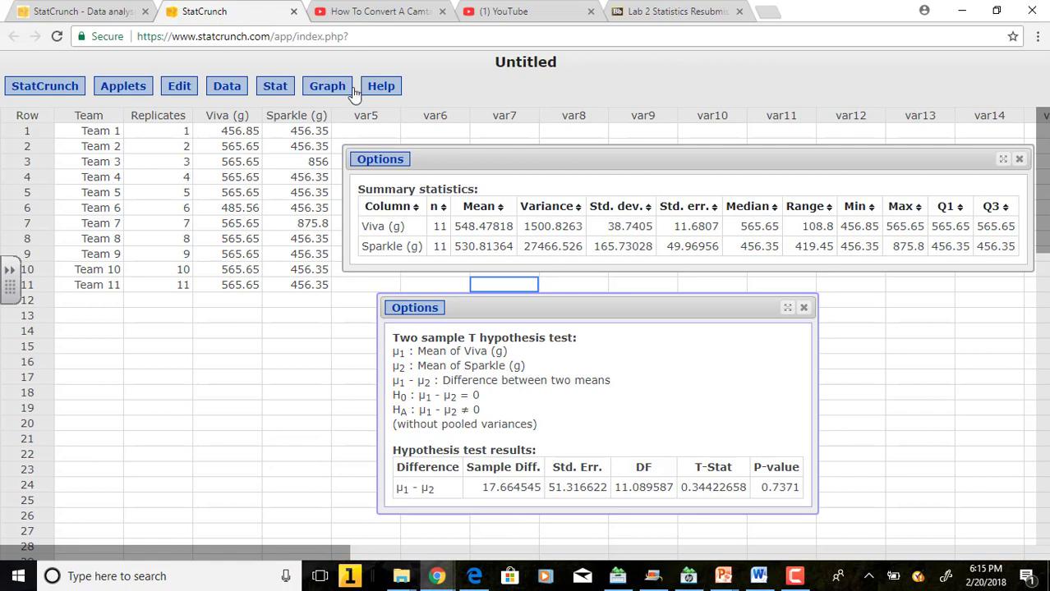
left_click(395, 166)
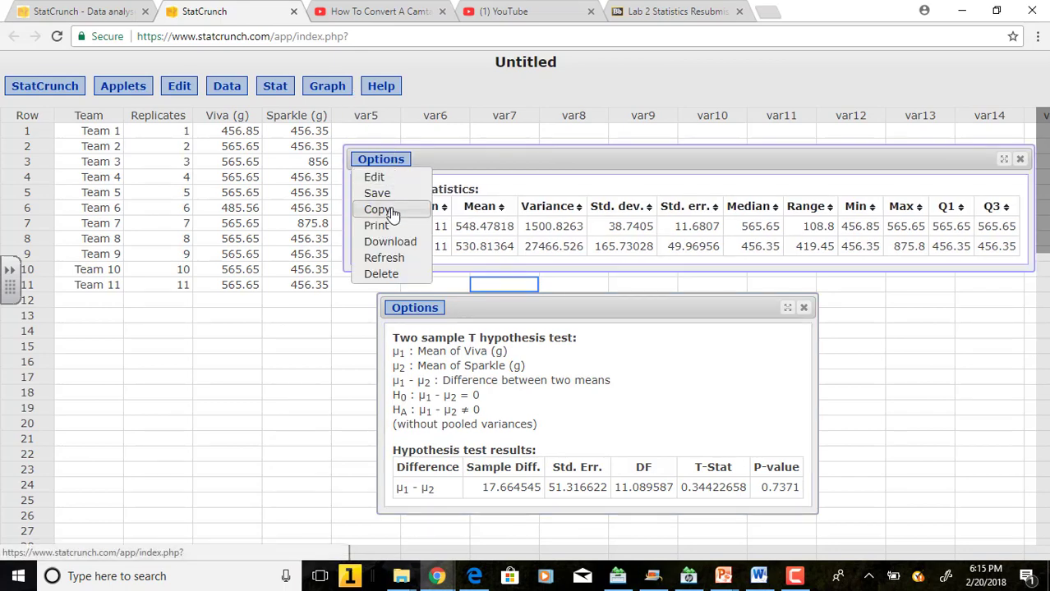
left_click(379, 210)
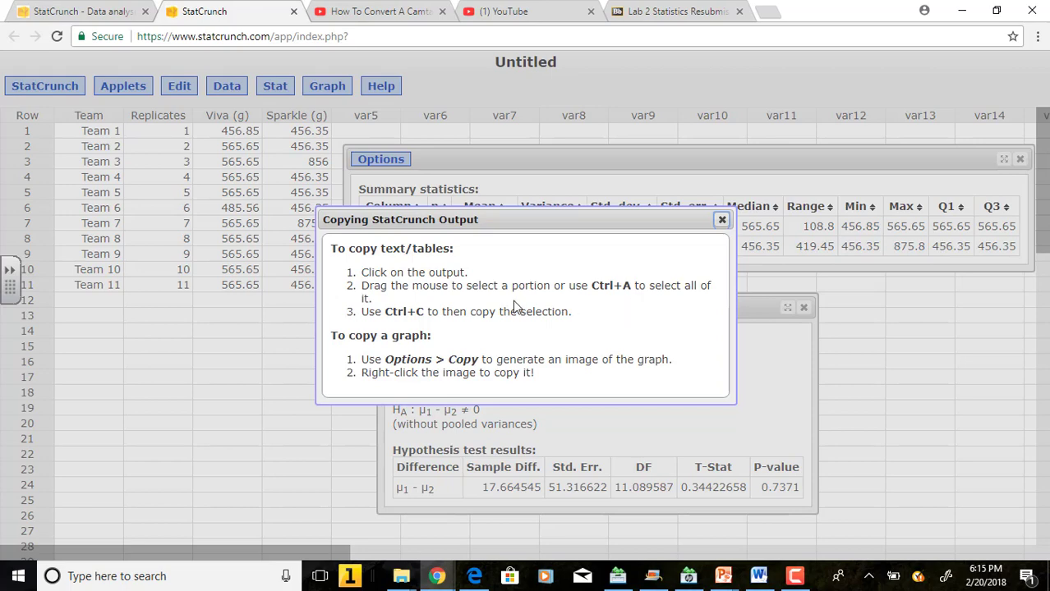
left_click(721, 220)
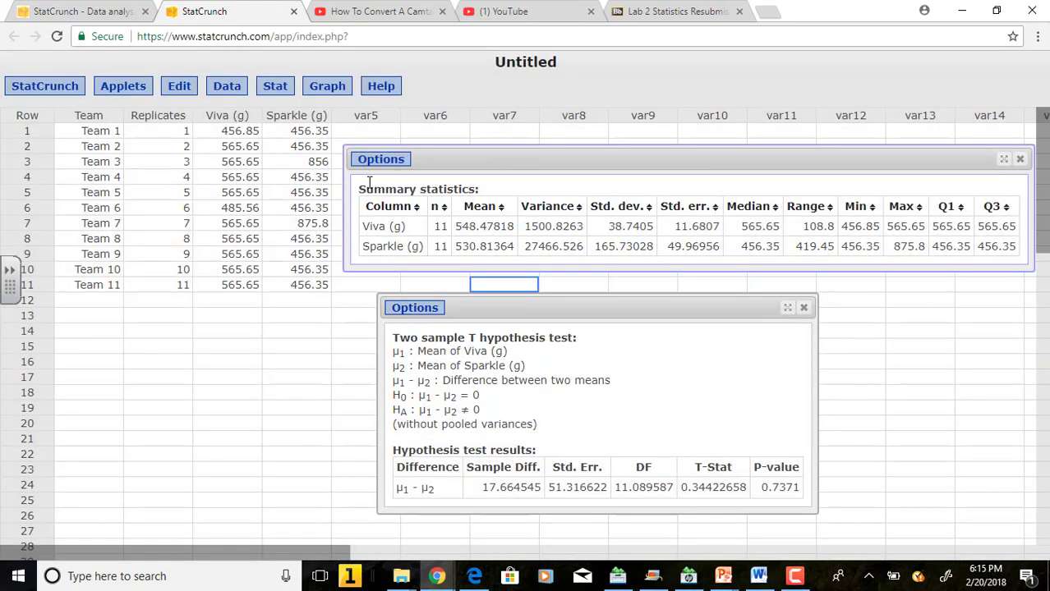
key("ctrl+a")
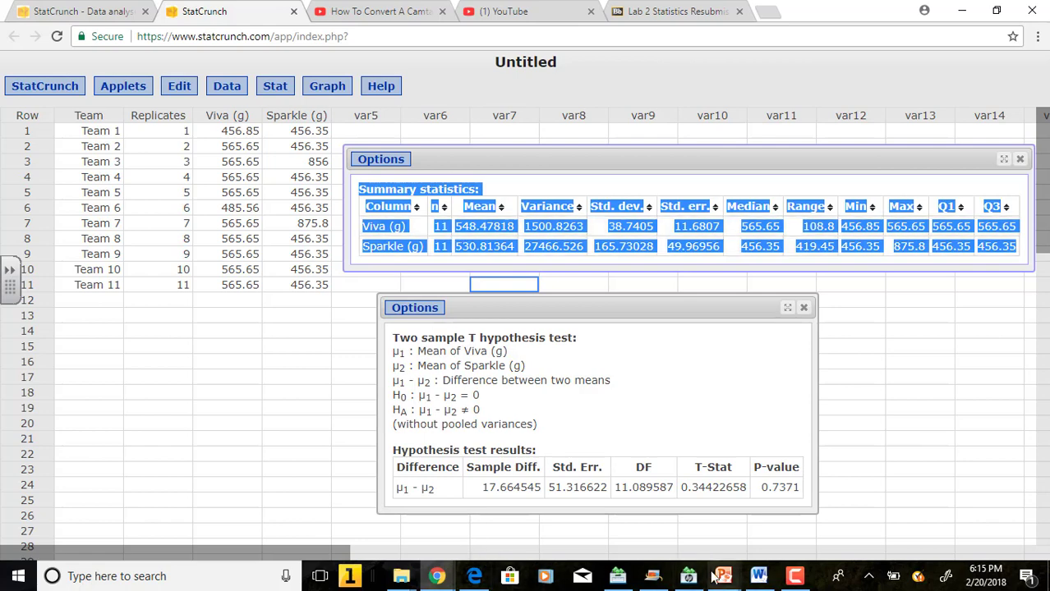
- Paste the summary statistics under item 5 in the Word document, remove the list number from its heading, and add a blank line above it
left_click(757, 577)
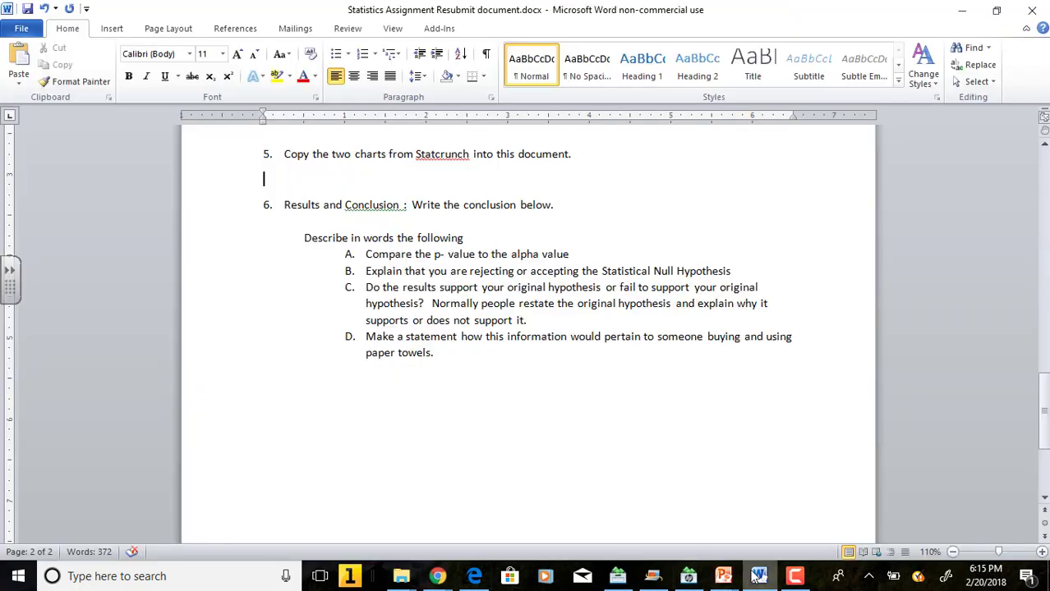
left_click(290, 175)
key("ctrl+v")
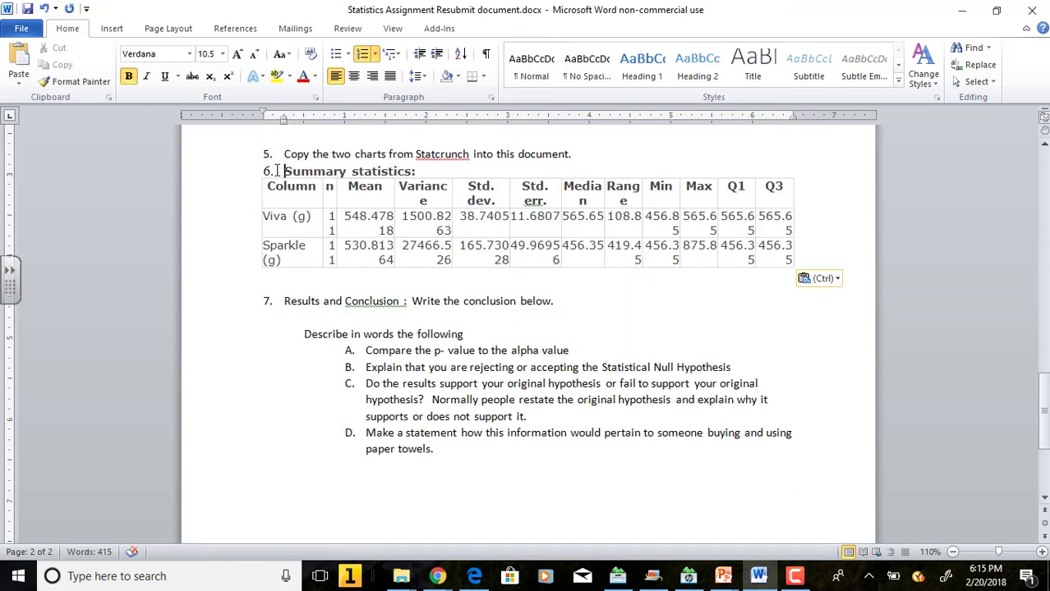
key("BackSpace")
key("BackSpace")
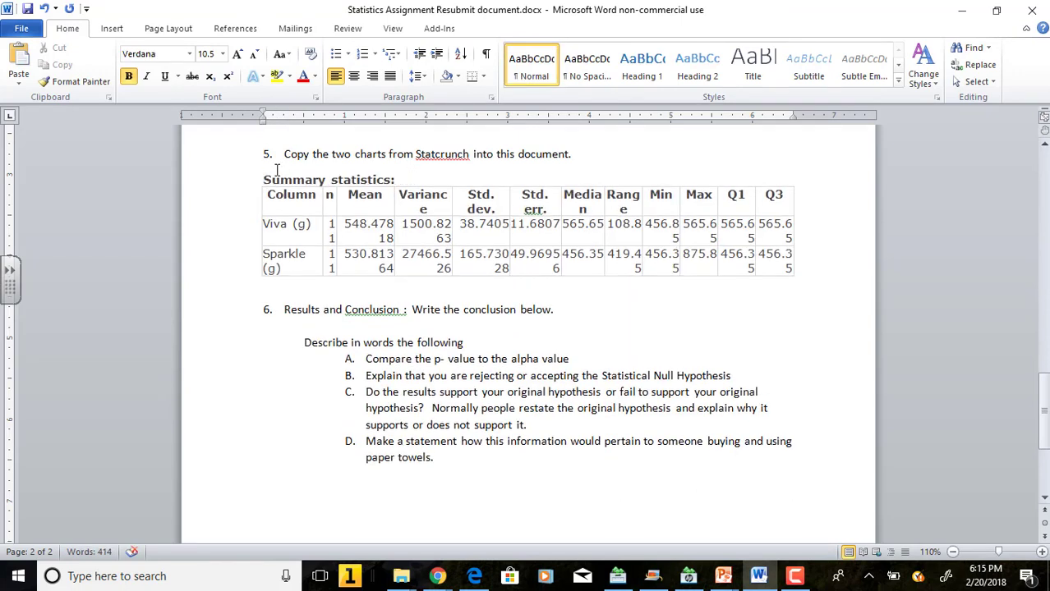
key("Return")
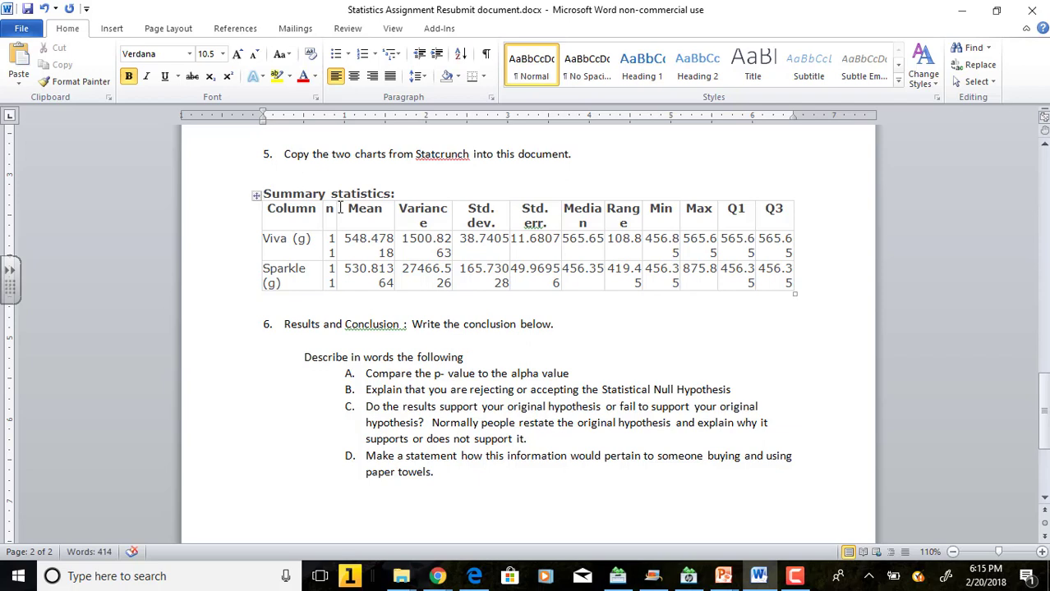
- Widen the n, Mean, Variance and Std. err. columns of the summary statistics table, undoing the excessive narrowing of Std. err
left_click_drag(332, 208, 346, 208)
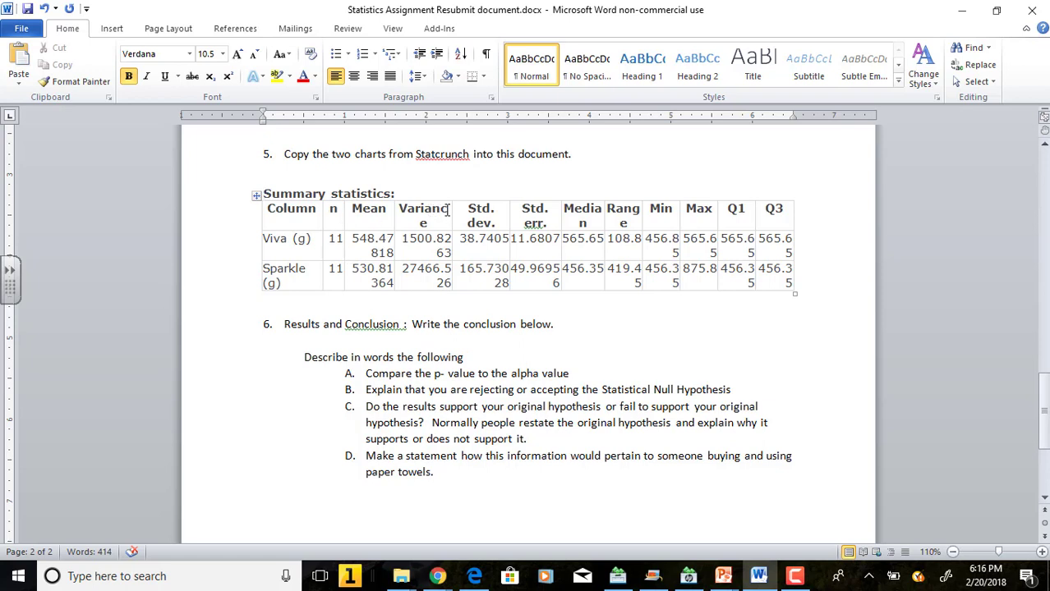
left_click_drag(394, 210, 548, 215)
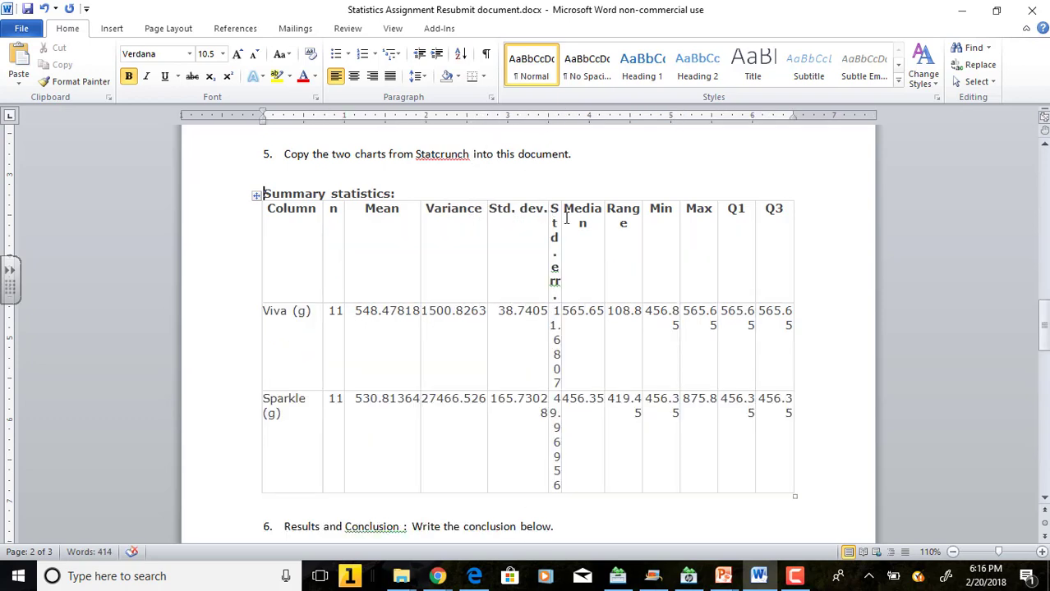
key("ctrl+z")
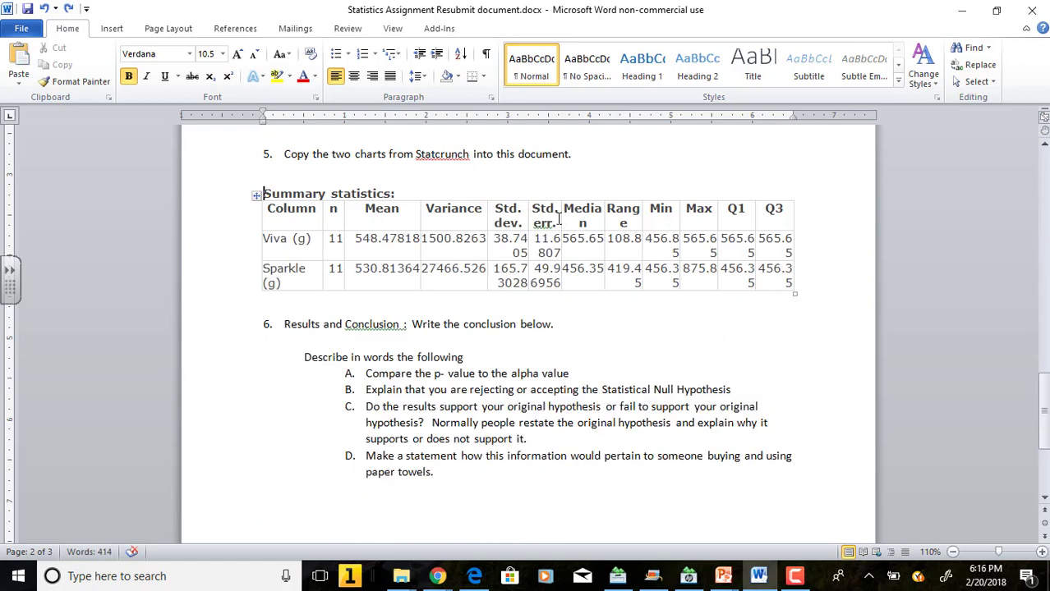
left_click_drag(562, 217, 574, 216)
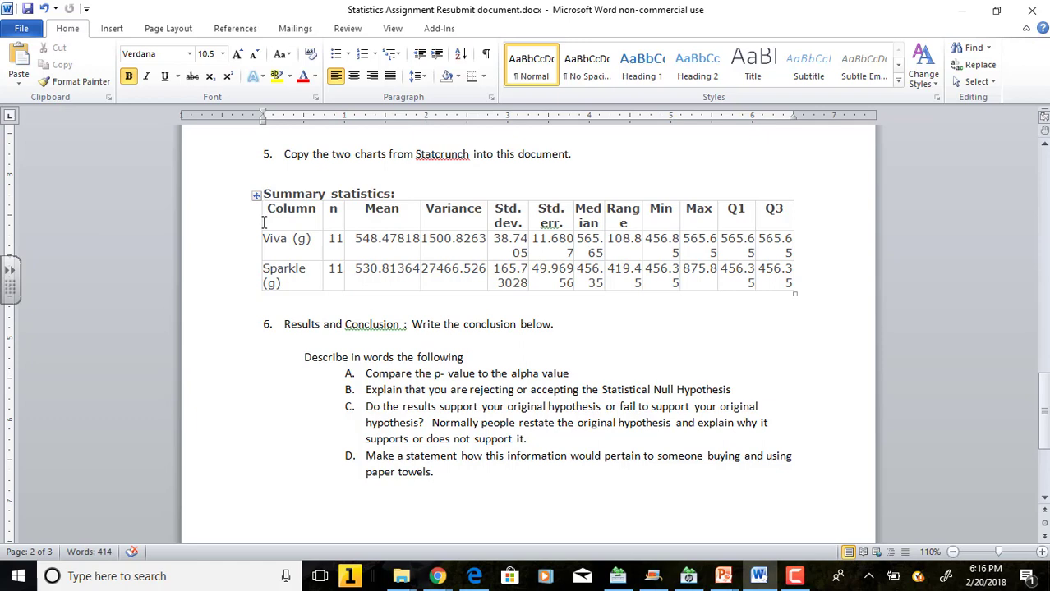
- Extend the table's left edge into the margin and rebalance the columns from Column through Std. dev. to fit their values better
left_click_drag(258, 227, 246, 228)
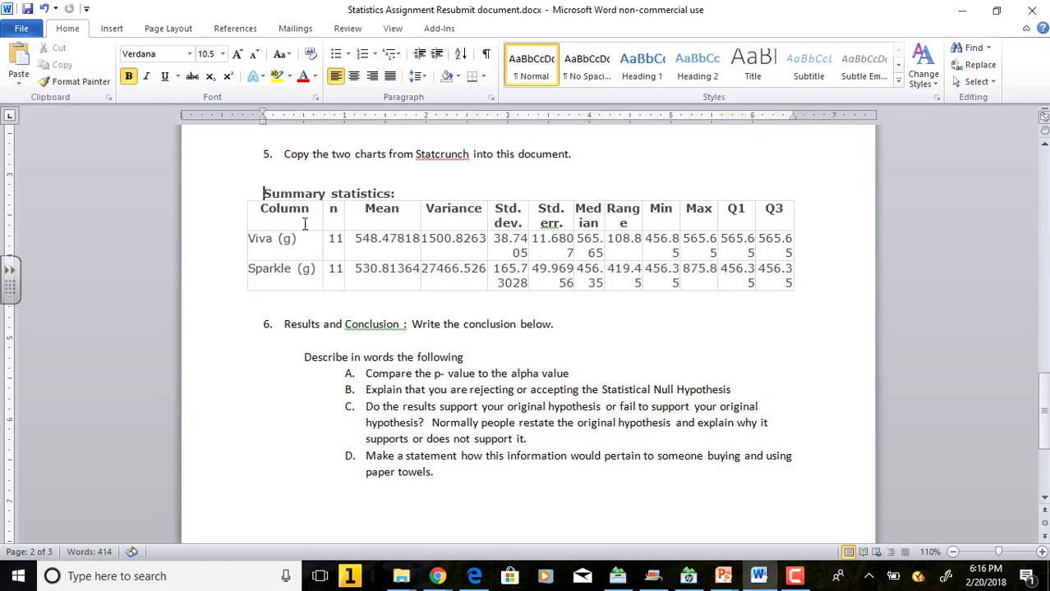
left_click_drag(321, 227, 314, 227)
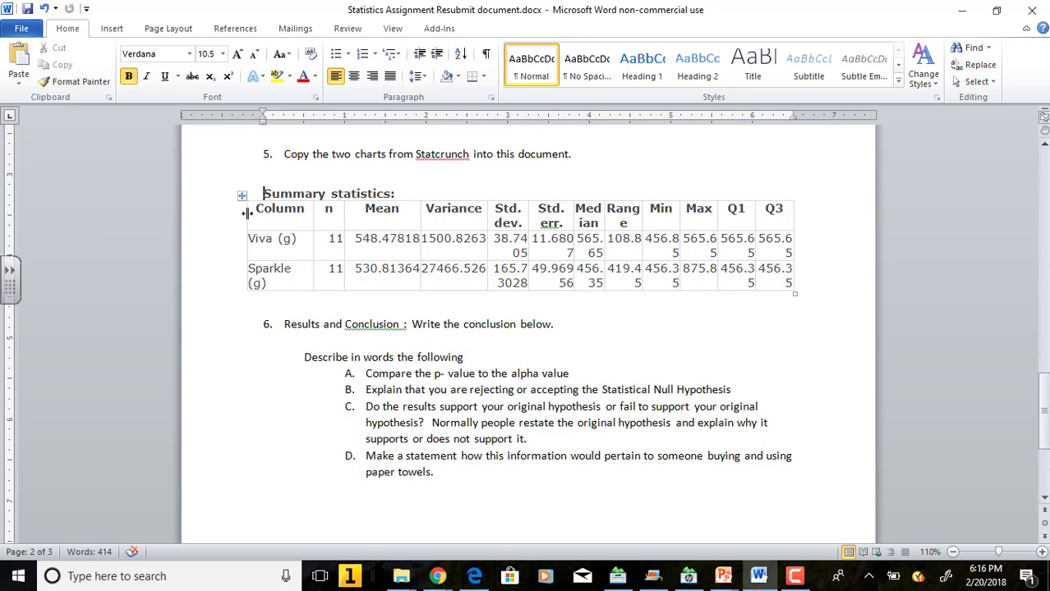
left_click_drag(247, 214, 237, 213)
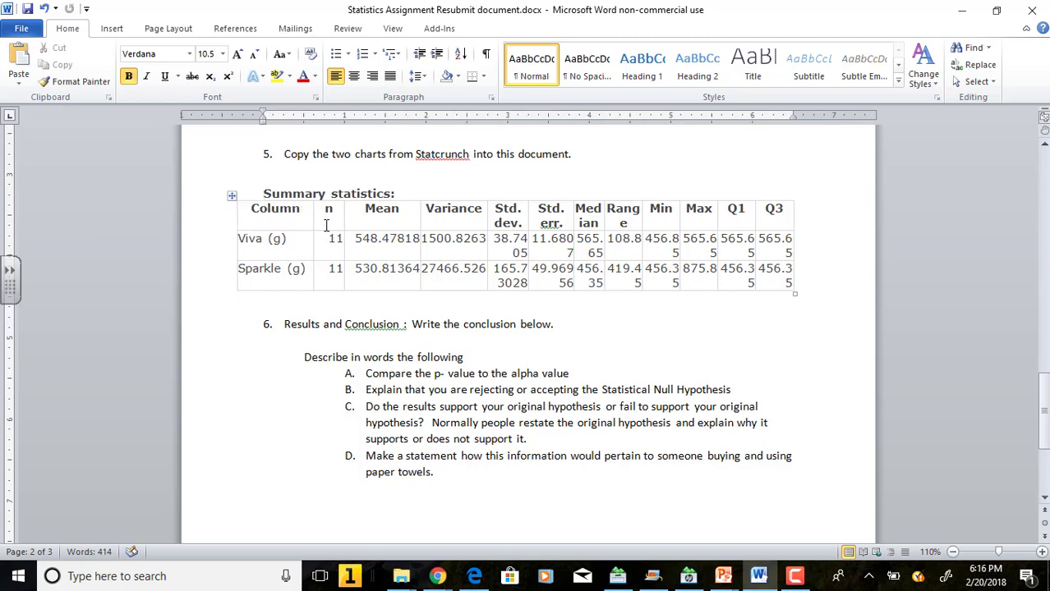
left_click_drag(314, 228, 335, 227)
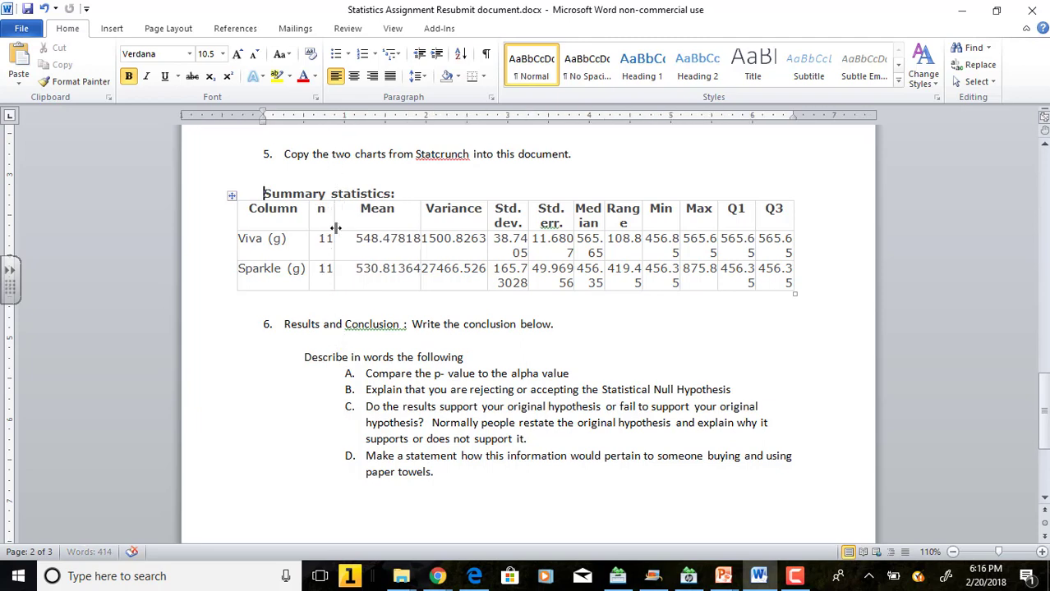
left_click_drag(420, 225, 410, 225)
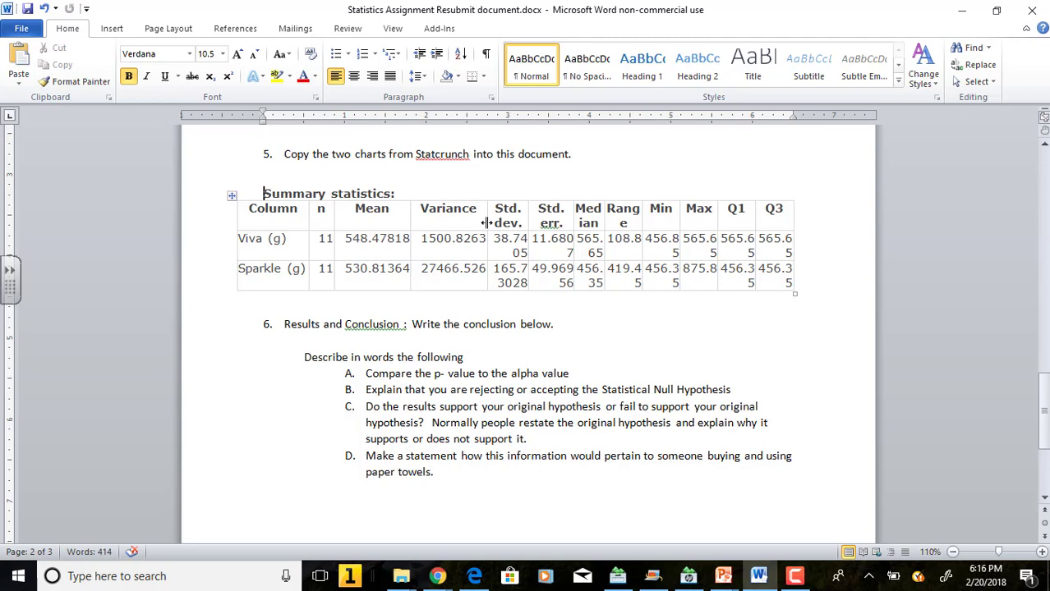
left_click_drag(486, 222, 538, 223)
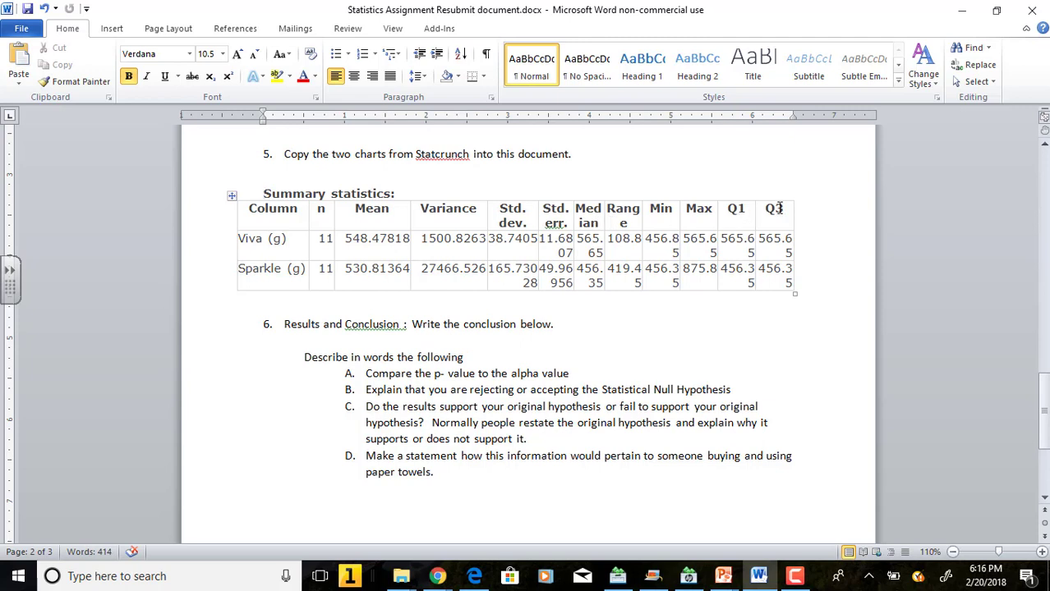
- Delete the Q1 and Q3 columns from the summary statistics table
left_click_drag(792, 216, 796, 273)
right_click(796, 273)
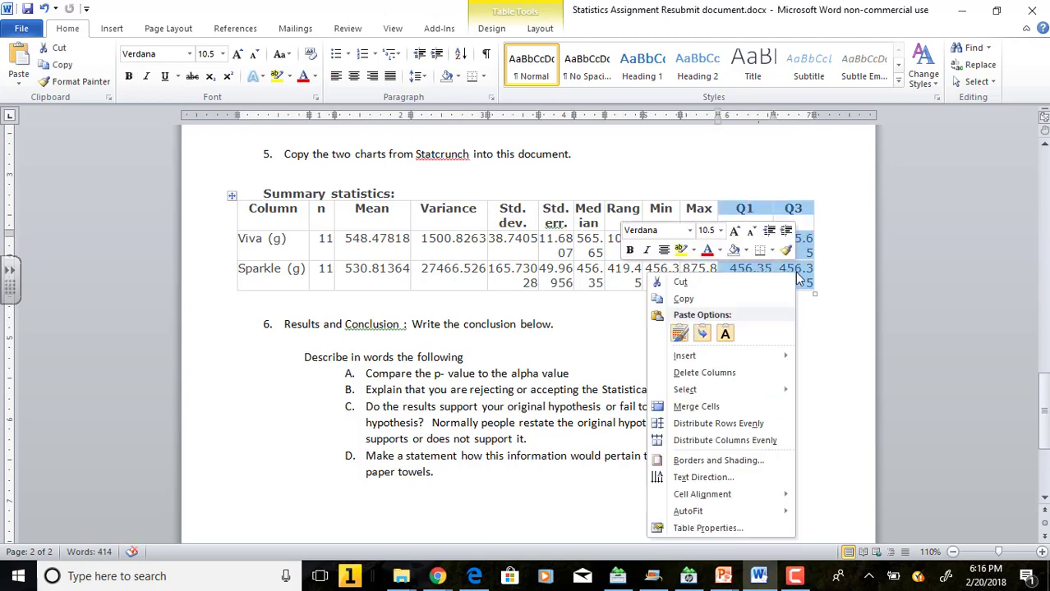
left_click(725, 380)
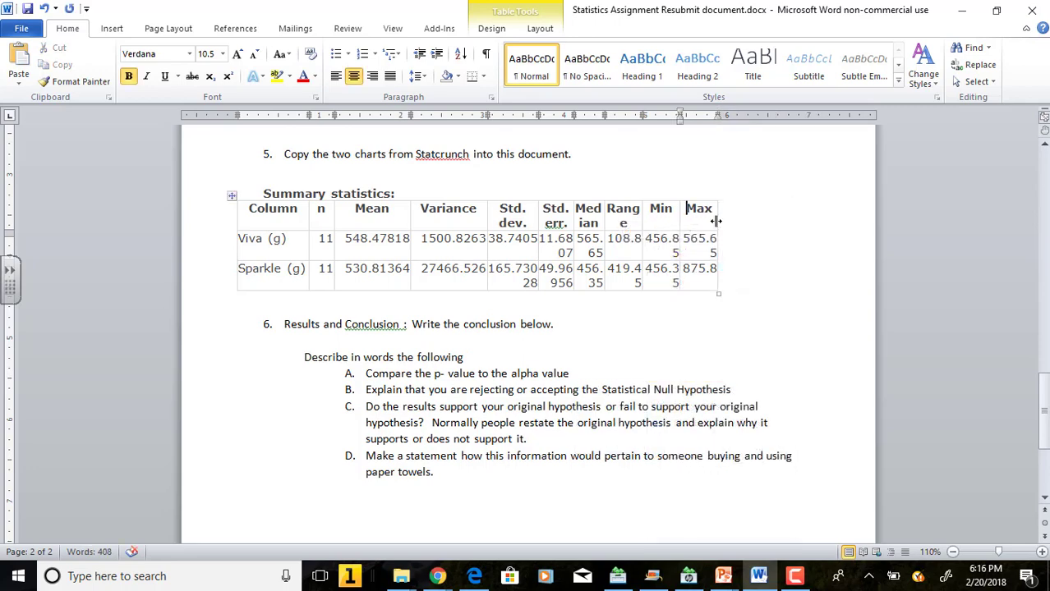
- Widen the table to the right and adjust the column borders from Variance through Max so each value fits on one line
left_click_drag(717, 220, 787, 218)
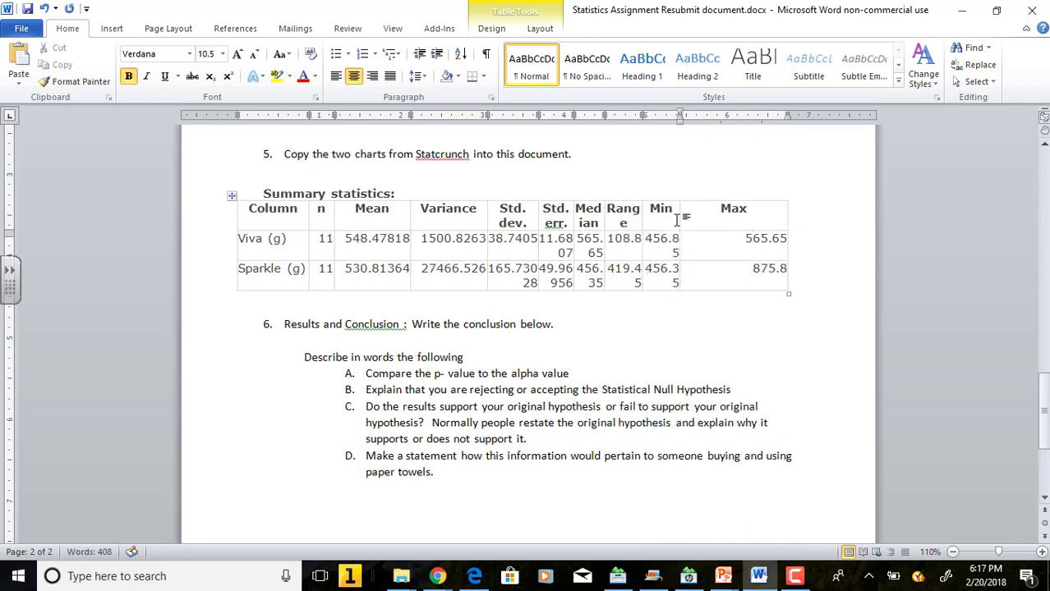
left_click_drag(680, 219, 716, 216)
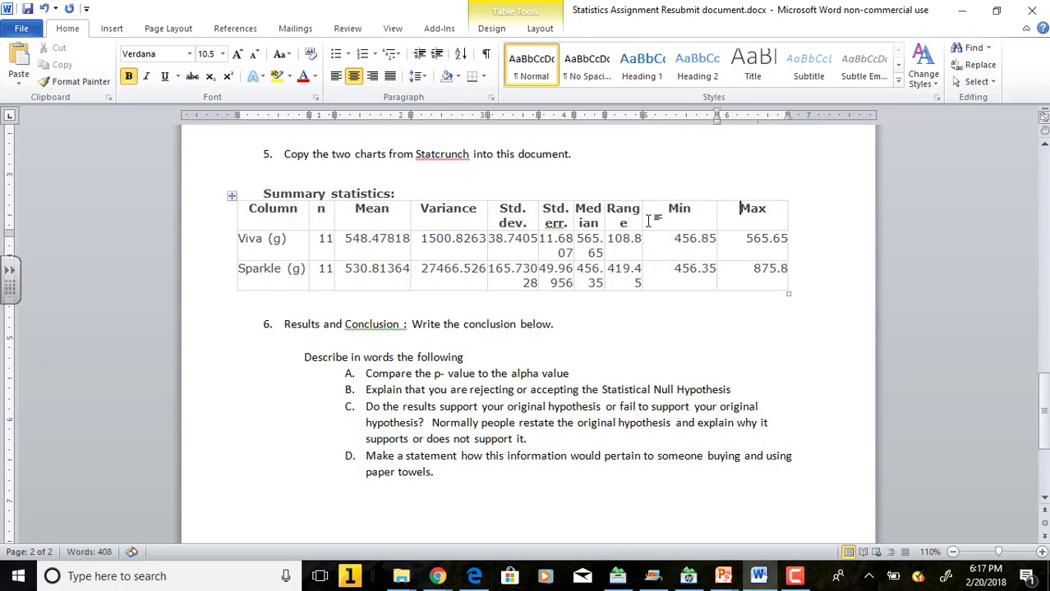
mouse_move(643, 220)
left_mouse_down()
mouse_move(664, 220)
mouse_move(575, 222)
mouse_move(590, 223)
left_mouse_up()
left_click_drag(665, 222, 742, 222)
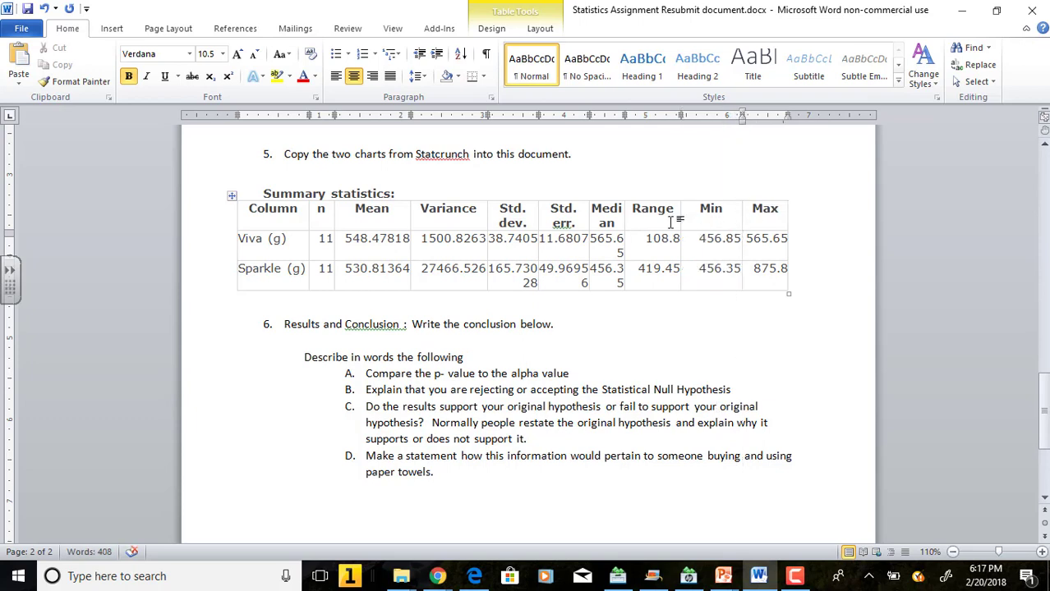
left_click_drag(624, 217, 641, 219)
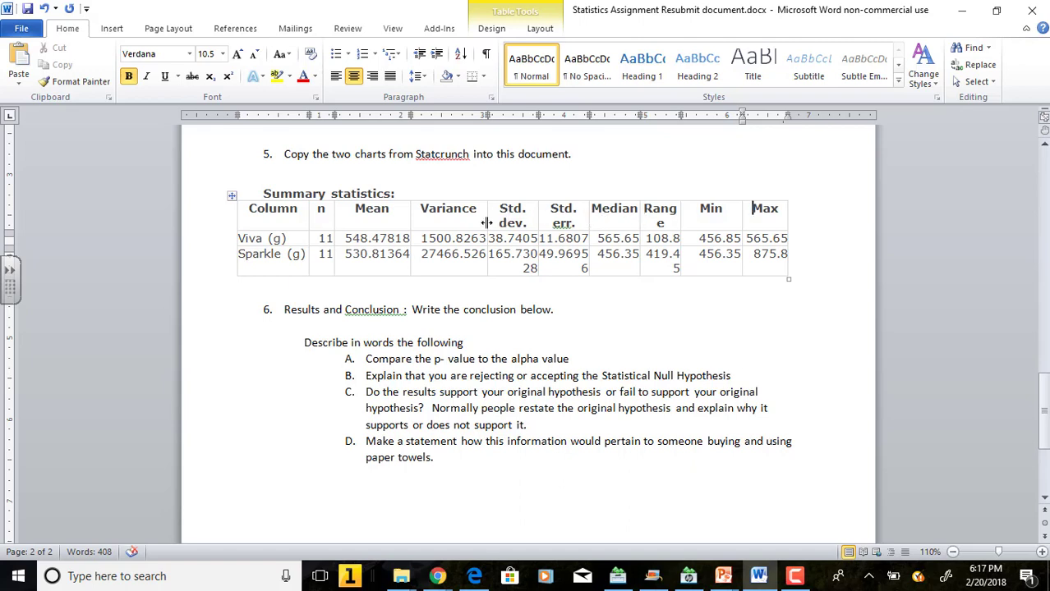
left_click_drag(488, 221, 477, 220)
left_click_drag(679, 224, 652, 228)
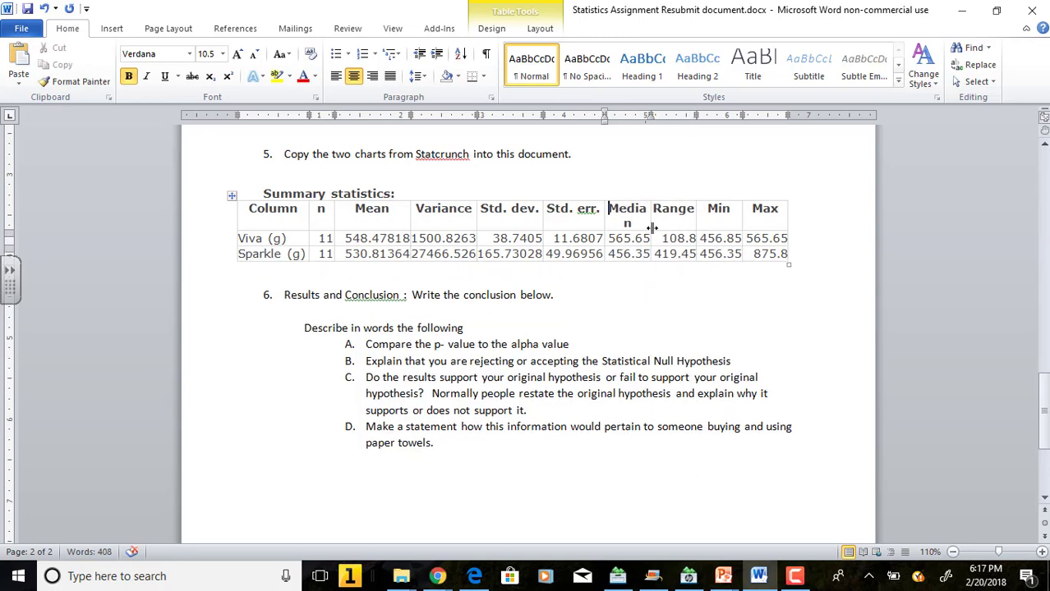
- Add two blank lines between the summary statistics table and item 6
left_click(315, 277)
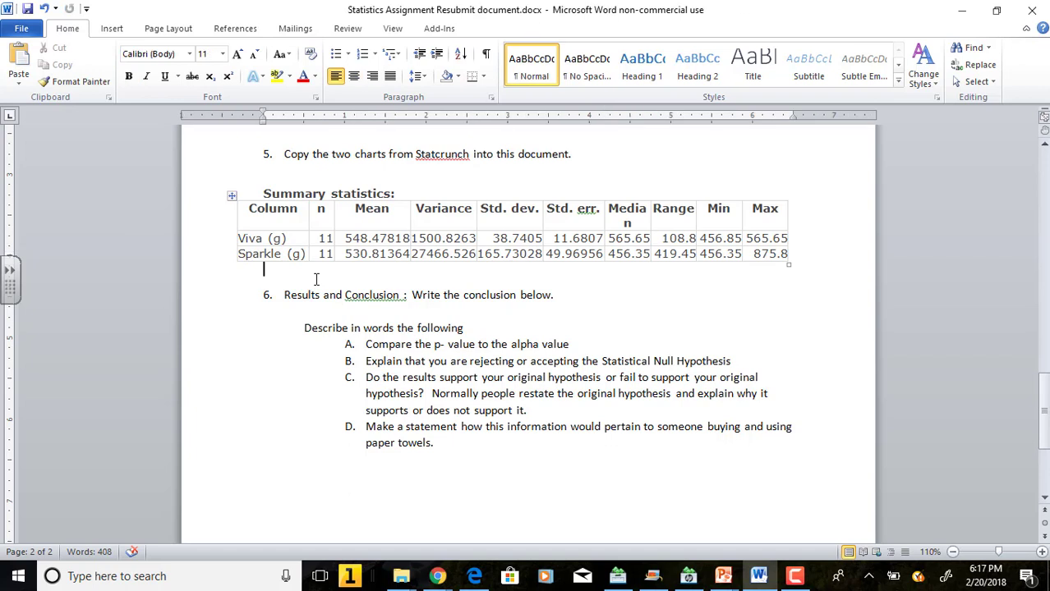
key("Return")
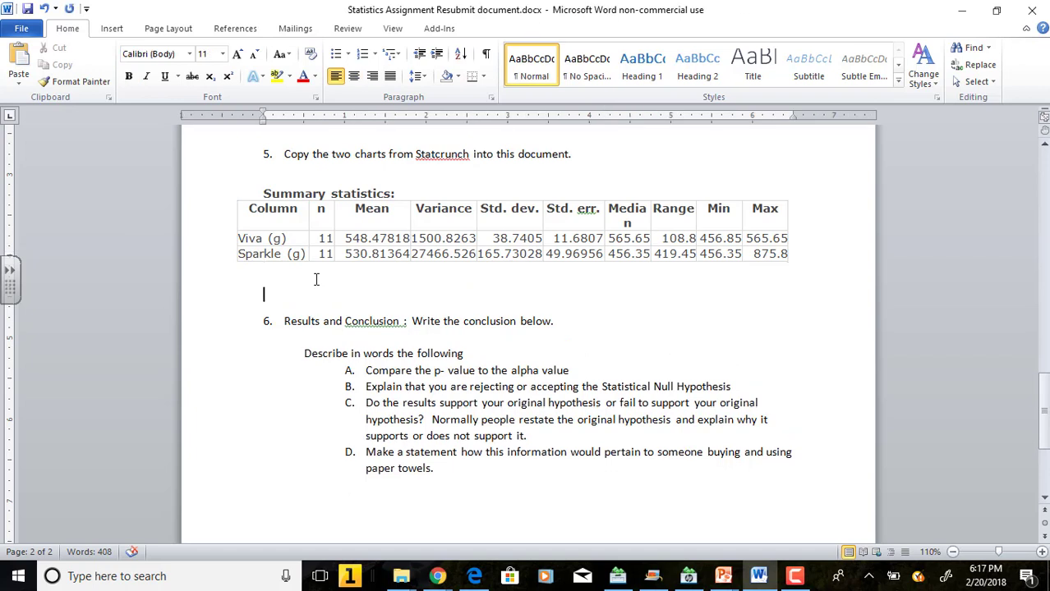
left_click(316, 280)
key("Return")
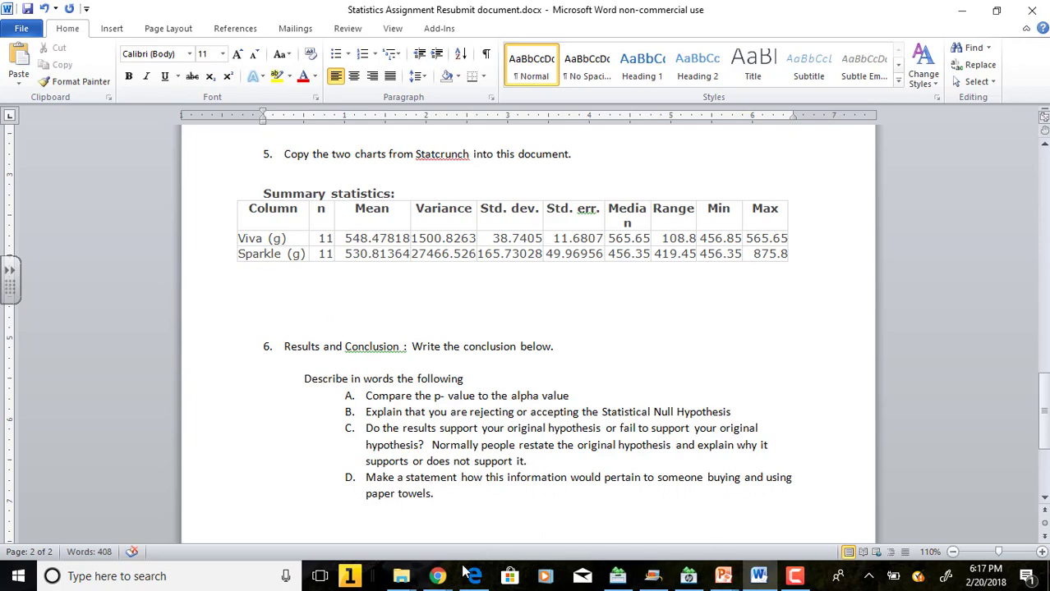
- Copy the entire two sample T hypothesis test output from StatCrunch into the Word document, between the summary statistics table and item 6
left_click(438, 576)
left_click(501, 528)
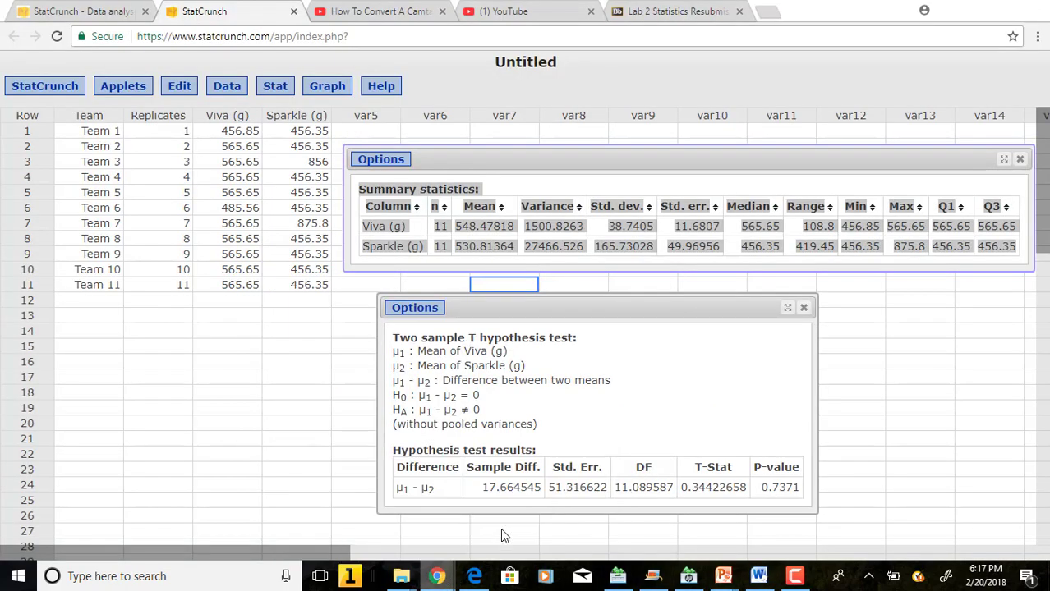
left_click(394, 337)
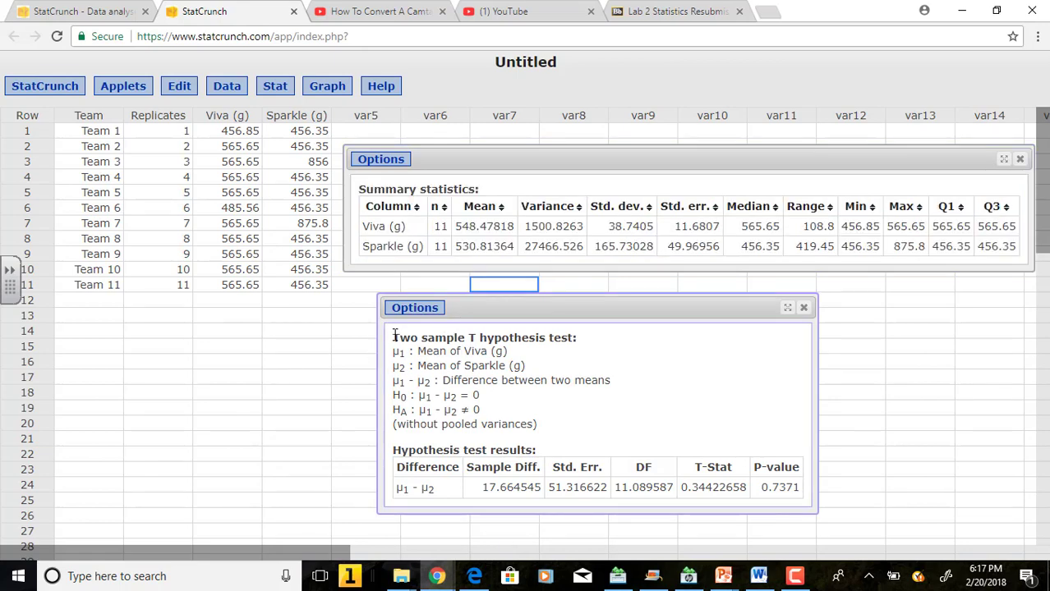
key("ctrl+a")
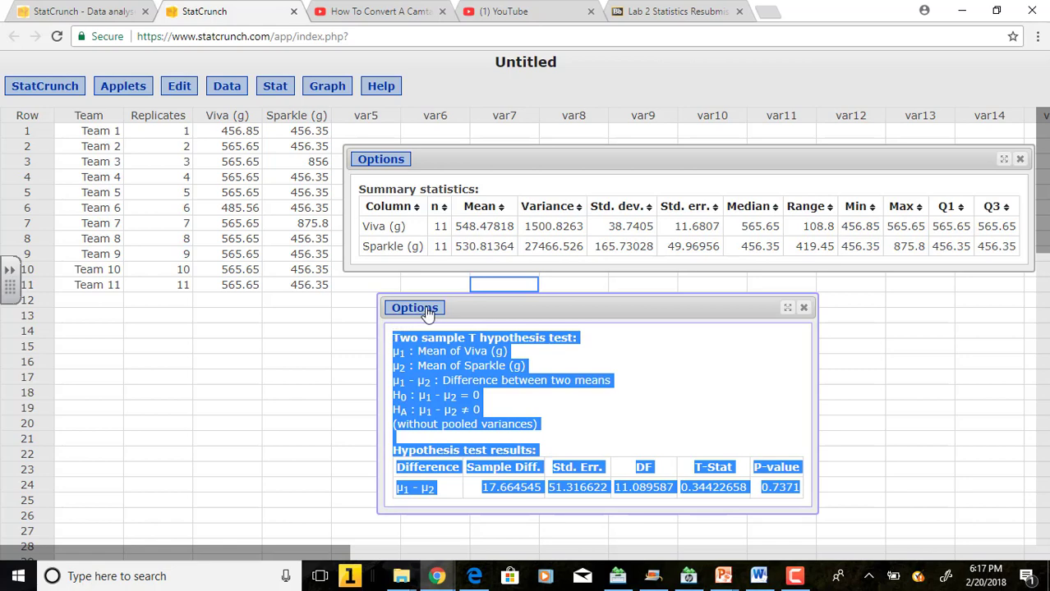
left_click(759, 578)
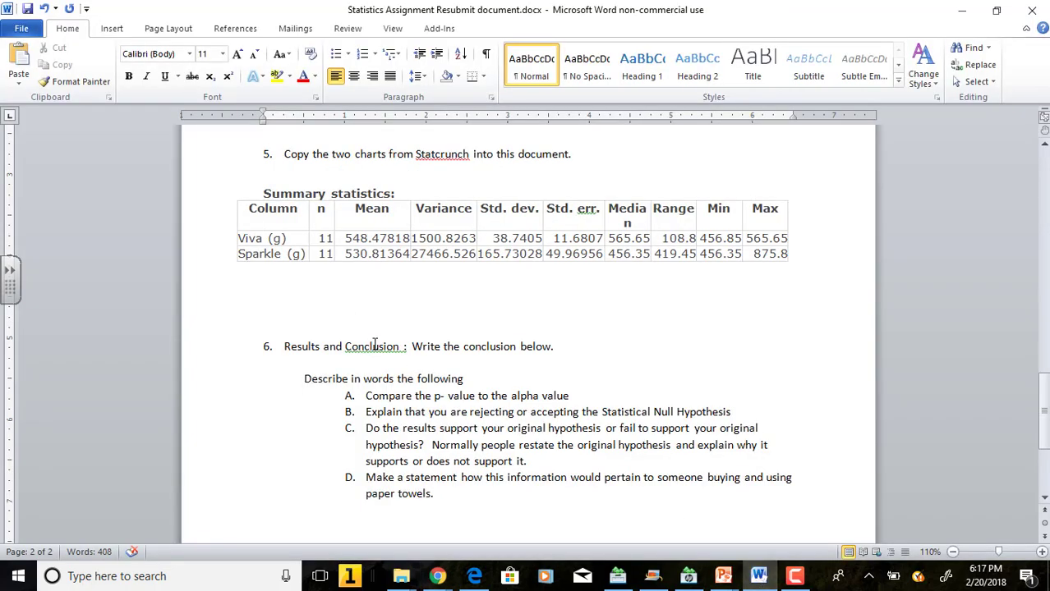
left_click(336, 288)
type("Two sample T hypothesis test: μ1 : Mean of Viva (g) μ2 : Mean of Sparkle (g) μ1 - μ2 : Difference between two means H0 : μ1 - μ2 = 0 HA : μ1 - μ2 ≠ 0 (without pooled variances)  Hypothesis test results: Difference\tSample Diff.\tStd. Err.\tDF\tT-Stat\tP-value μ1 - μ2\t17.66454\t51.316622\t11.089587\t0.34422658\t0.7371")
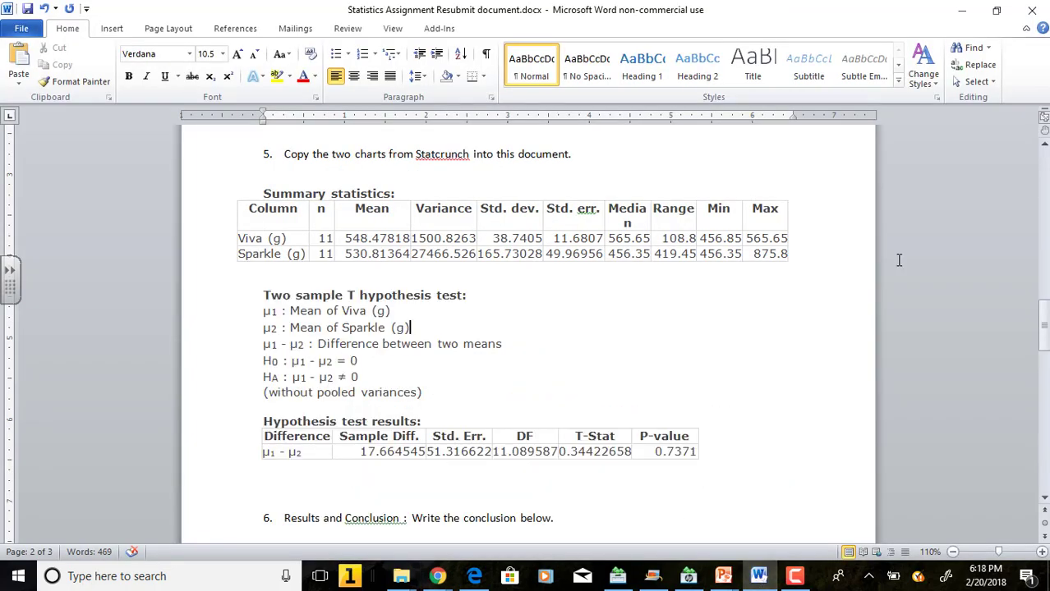
- Fill in the p-value blank under item 4 with 0.7371, replacing part of the underline
left_click_drag(1045, 327, 1038, 294)
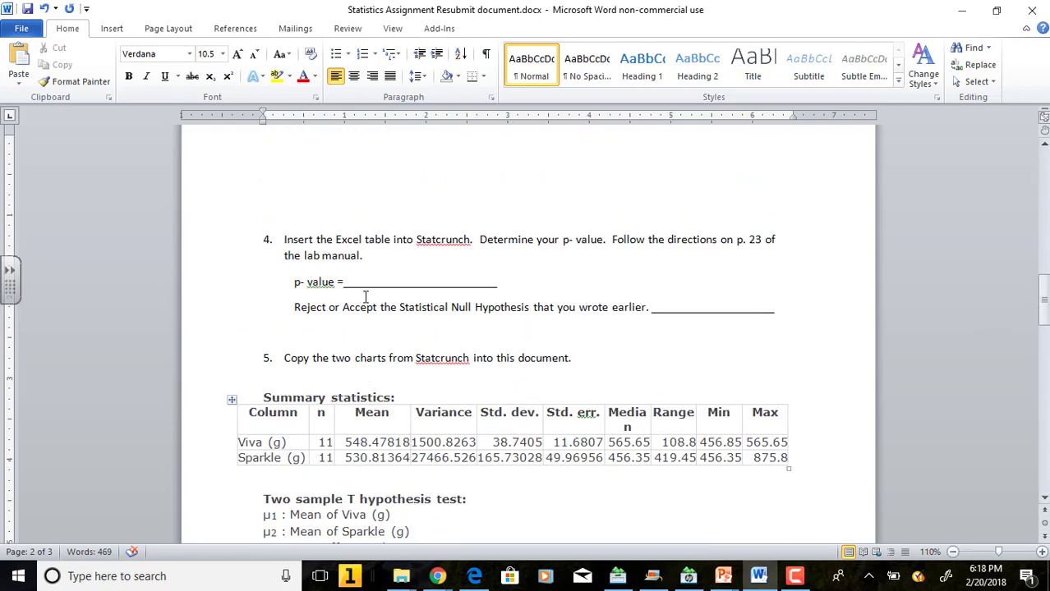
left_click_drag(362, 283, 408, 281)
type("0")
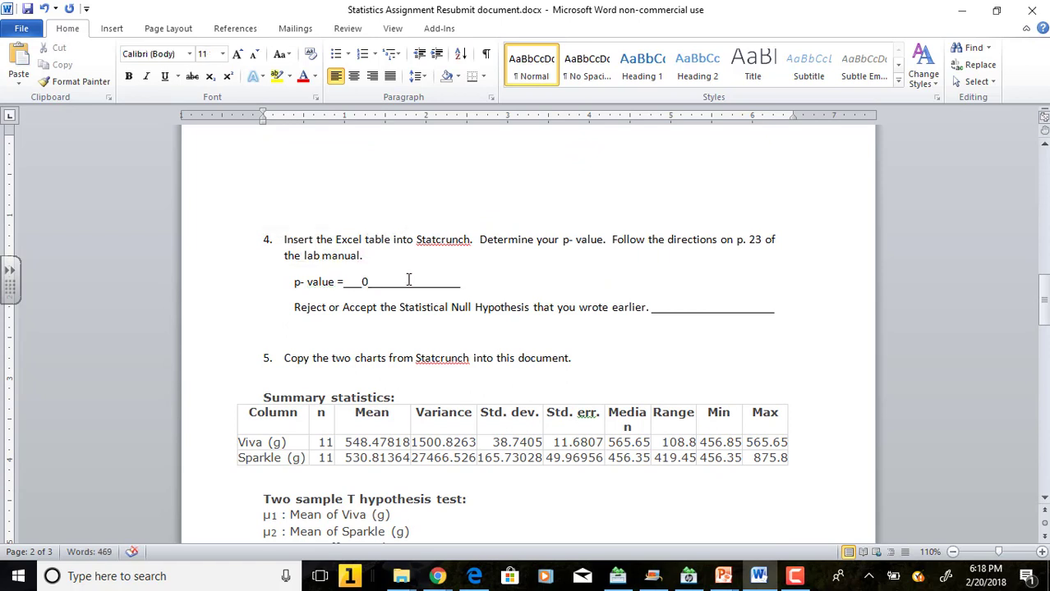
type(".7371")
- Check the alpha value rule under item 2 and enter "Accept" in item 4's blank for the Statistical Null Hypothesis decision
left_click_drag(1045, 303, 1038, 253)
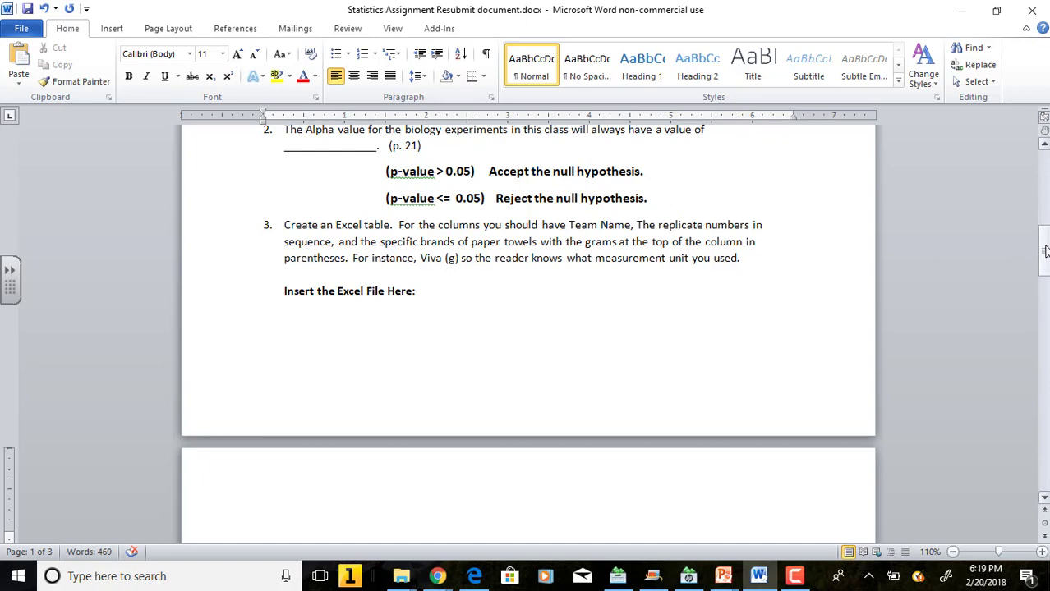
left_click_drag(1045, 251, 1044, 257)
scroll(528, 328, "down", 5)
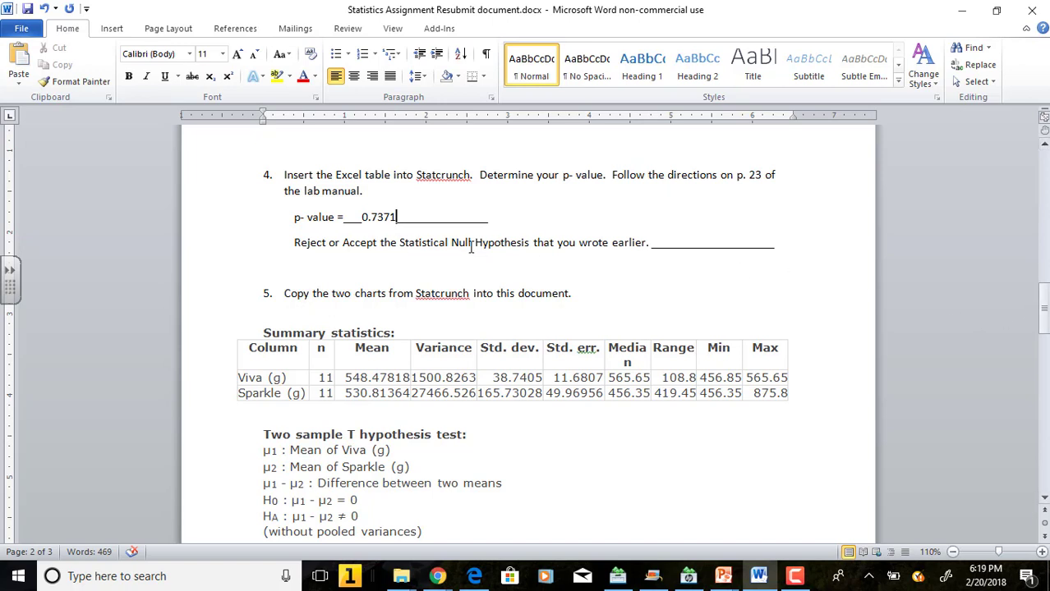
left_click_drag(665, 244, 726, 244)
type("Accept")
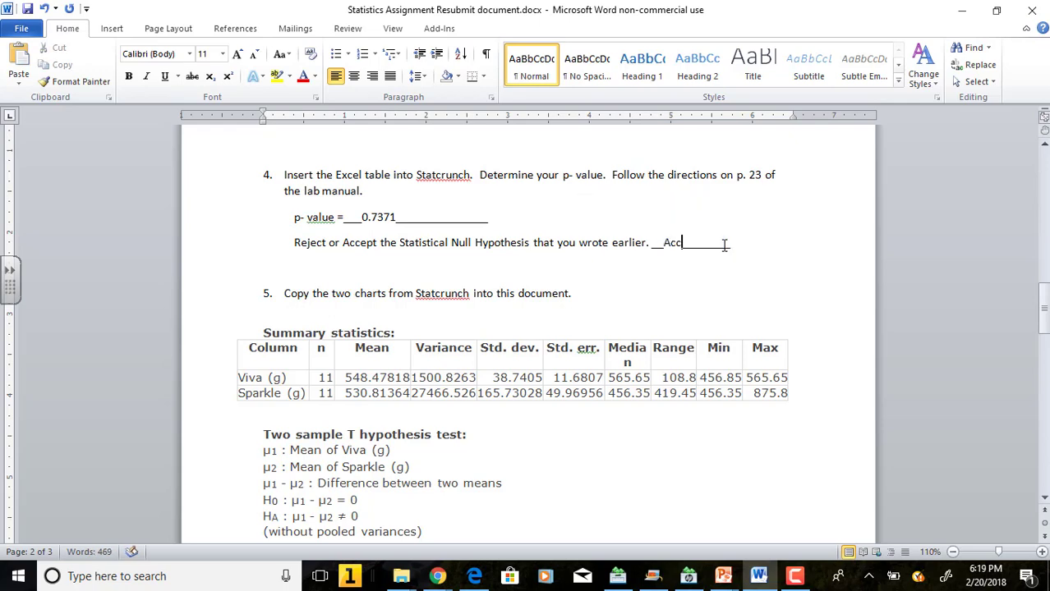